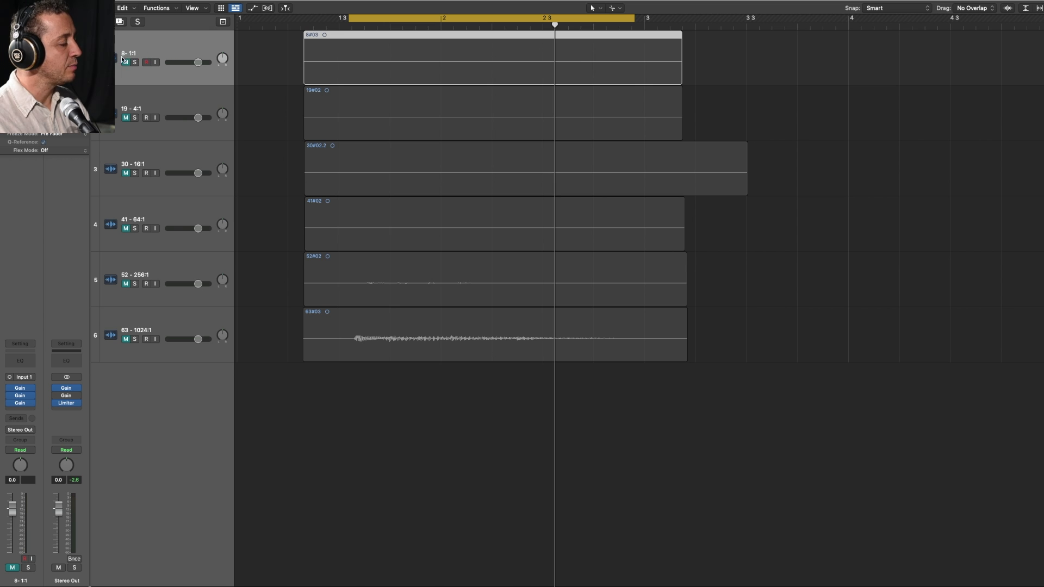
Step: Unmute and solo the 8 - 1:1 track and enlarge its region to inspect the recorded waveform
{"action": "left_click", "coordinate": [126, 63]}
{"action": "left_click", "coordinate": [135, 63]}
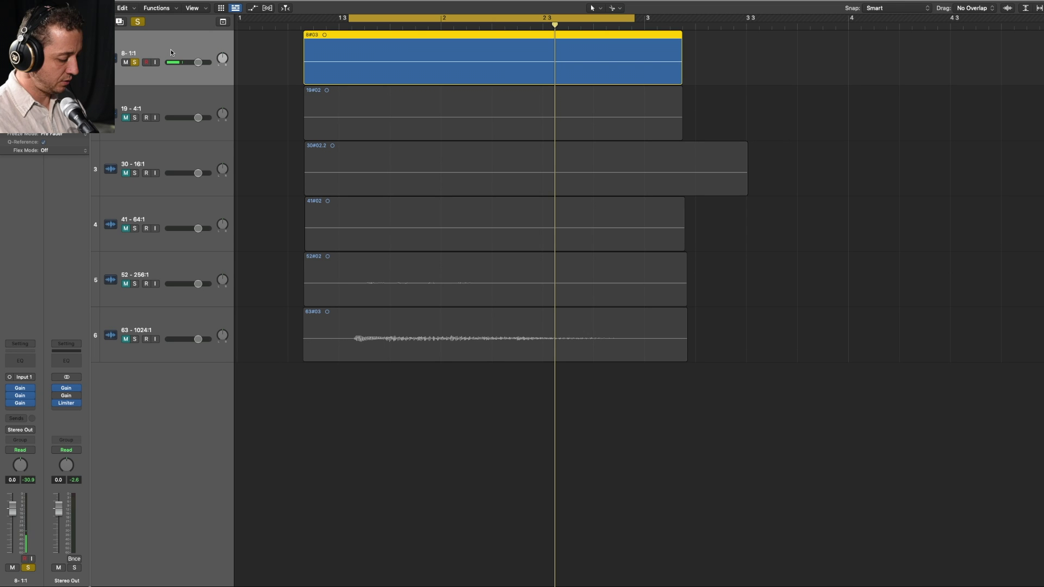
{"action": "key", "text": "super+Down"}
{"action": "key", "text": "super+Down"}
{"action": "key", "text": "super+Down"}
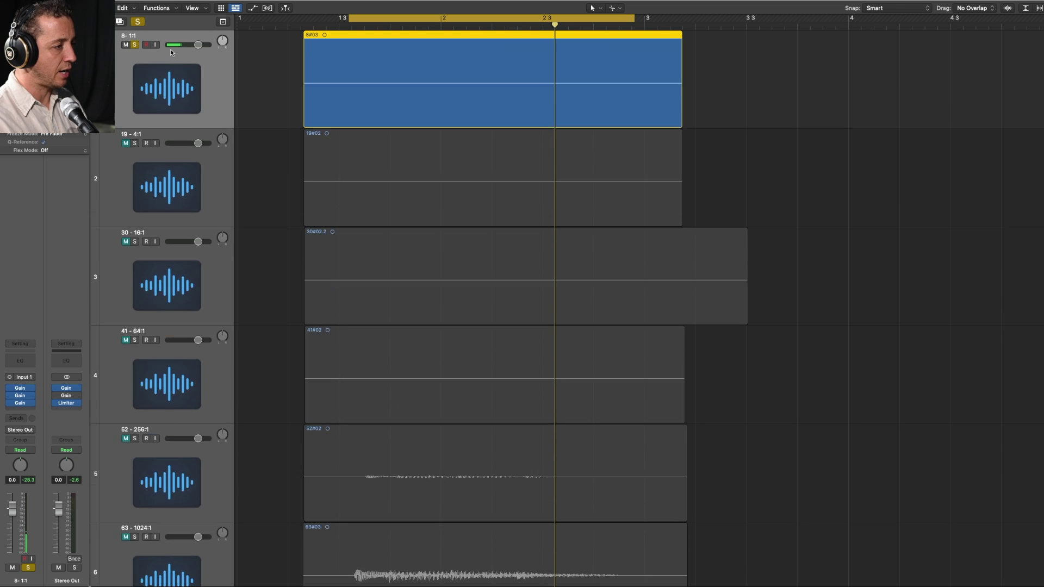
{"action": "key", "text": "super+Down"}
{"action": "key", "text": "super+Down"}
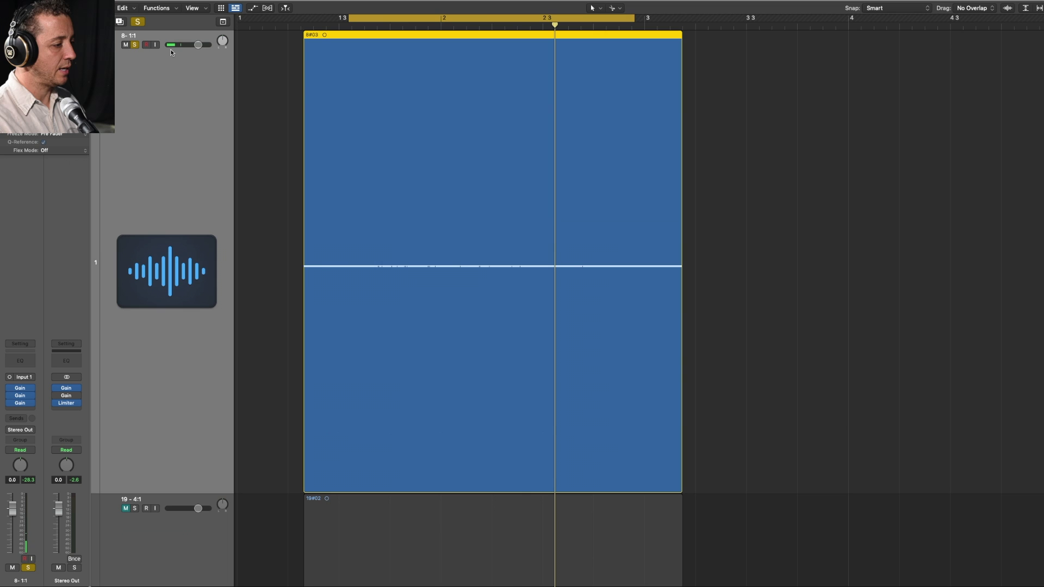
{"action": "key", "text": "super+Right"}
{"action": "key", "text": "super+Right"}
{"action": "scroll", "coordinate": [418, 329], "scroll_direction": "left", "scroll_amount": 5}
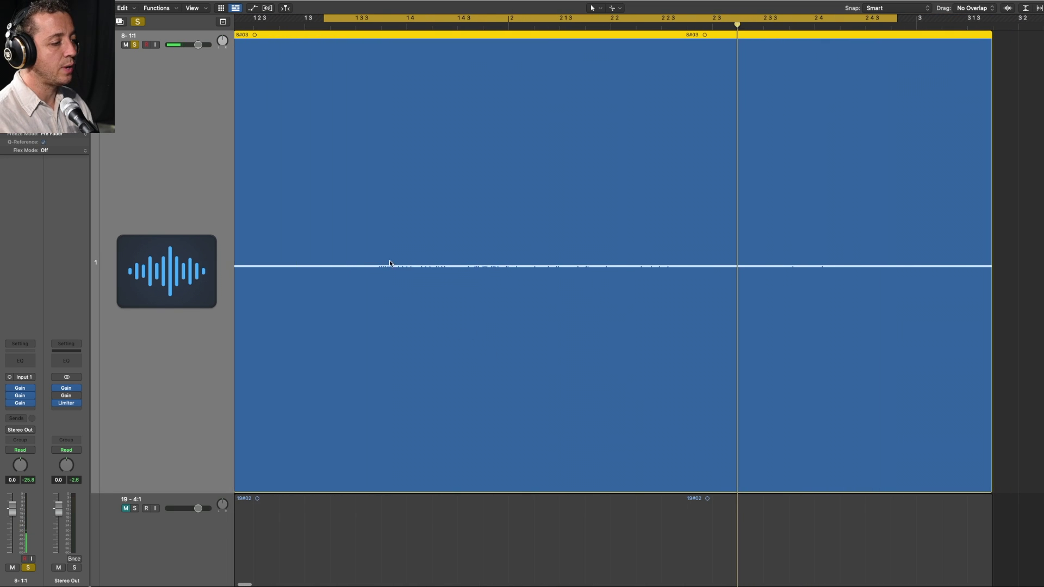
{"action": "scroll", "coordinate": [583, 301], "scroll_direction": "left", "scroll_amount": 3}
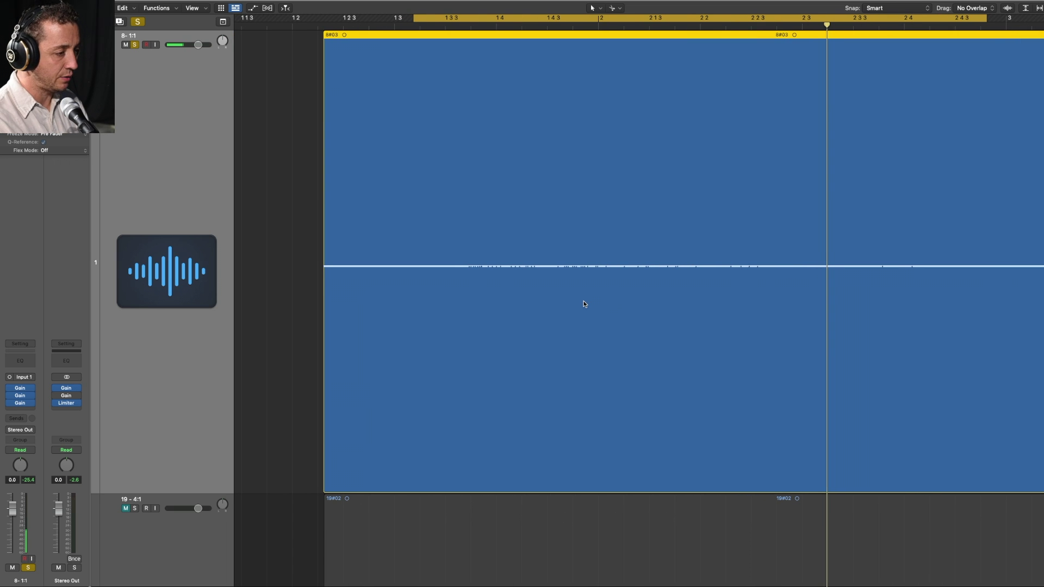
Step: Play back the soloed 8 - 1:1 track to listen to its recorded level
{"action": "scroll", "coordinate": [583, 301], "scroll_direction": "down", "scroll_amount": 2}
{"action": "scroll", "coordinate": [584, 305], "scroll_direction": "down", "scroll_amount": 4}
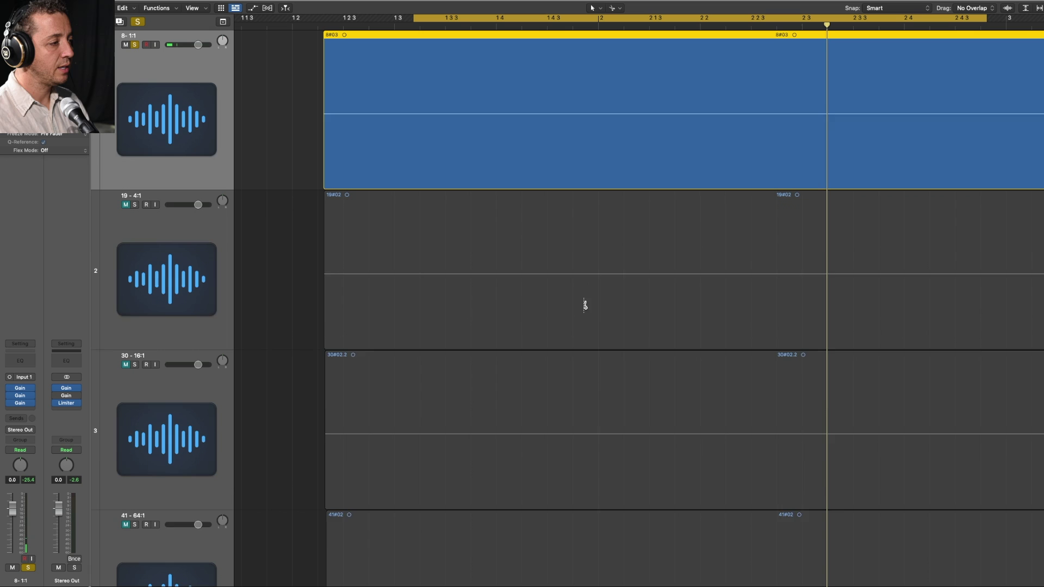
{"action": "key", "text": "space"}
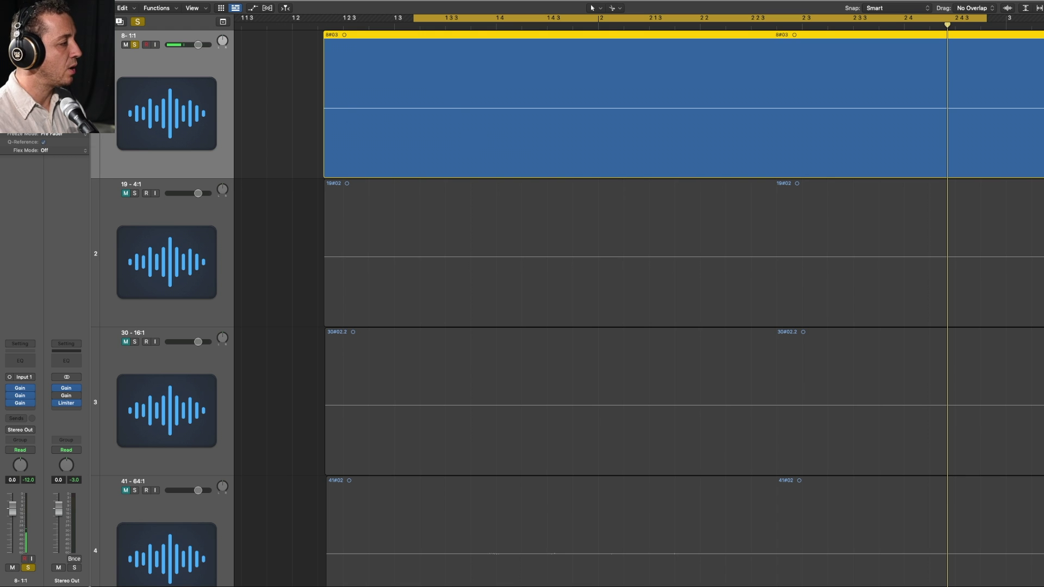
Step: Open the Gain plug-ins on the 8 - 1:1 channel to check their gain amounts, and close their windows
{"action": "left_click", "coordinate": [20, 396]}
{"action": "left_click", "coordinate": [20, 396]}
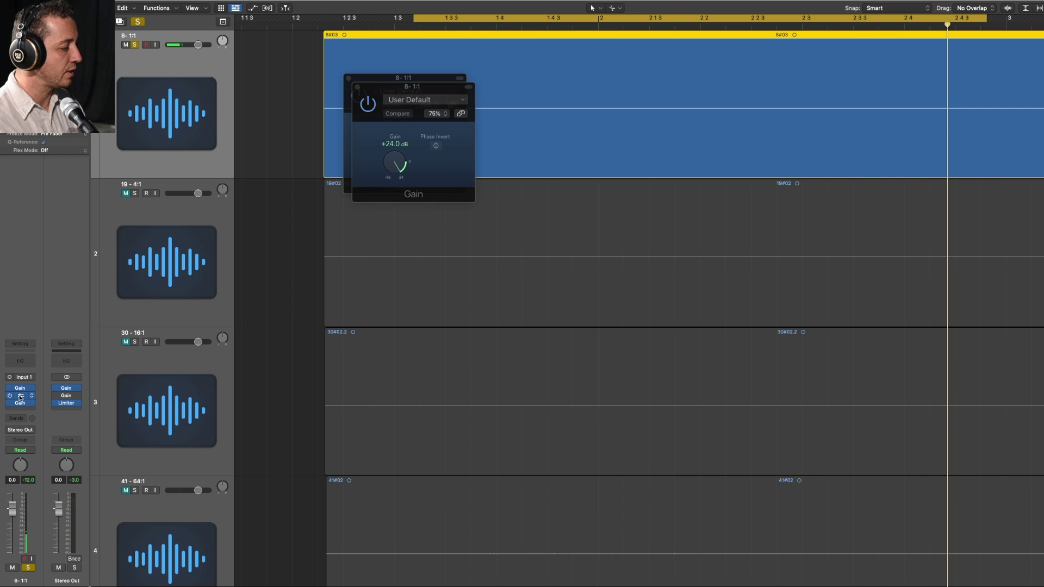
{"action": "left_click", "coordinate": [19, 407]}
{"action": "left_click", "coordinate": [19, 407]}
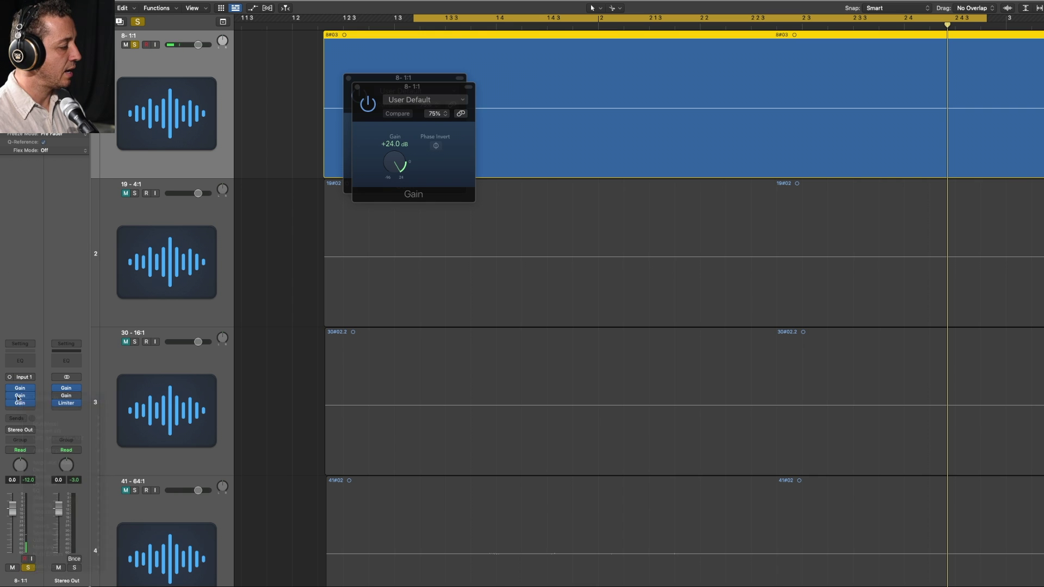
{"action": "left_click", "coordinate": [20, 406]}
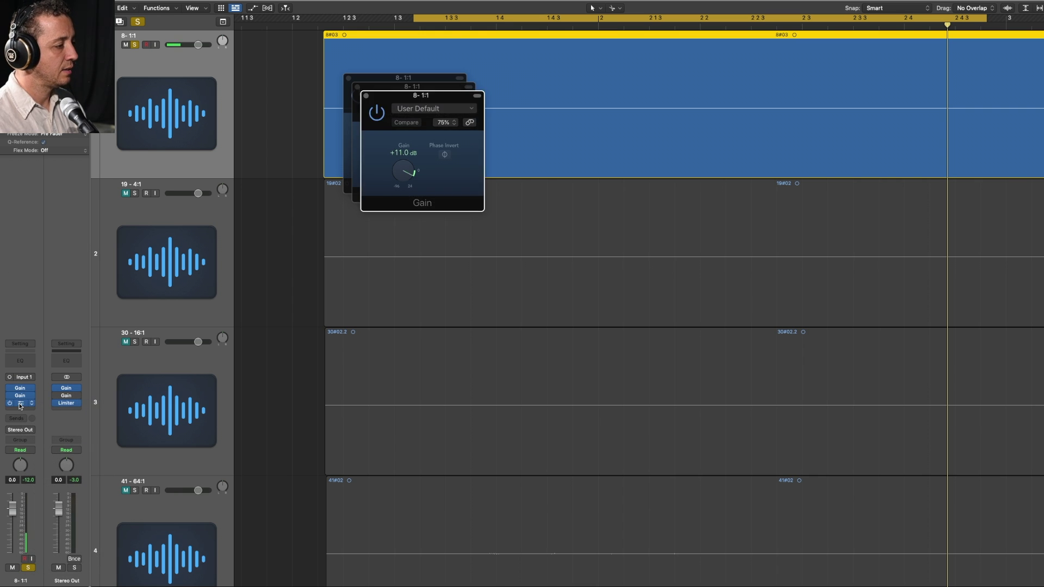
{"action": "left_click", "coordinate": [366, 96]}
{"action": "left_click", "coordinate": [357, 87]}
{"action": "left_click", "coordinate": [349, 78]}
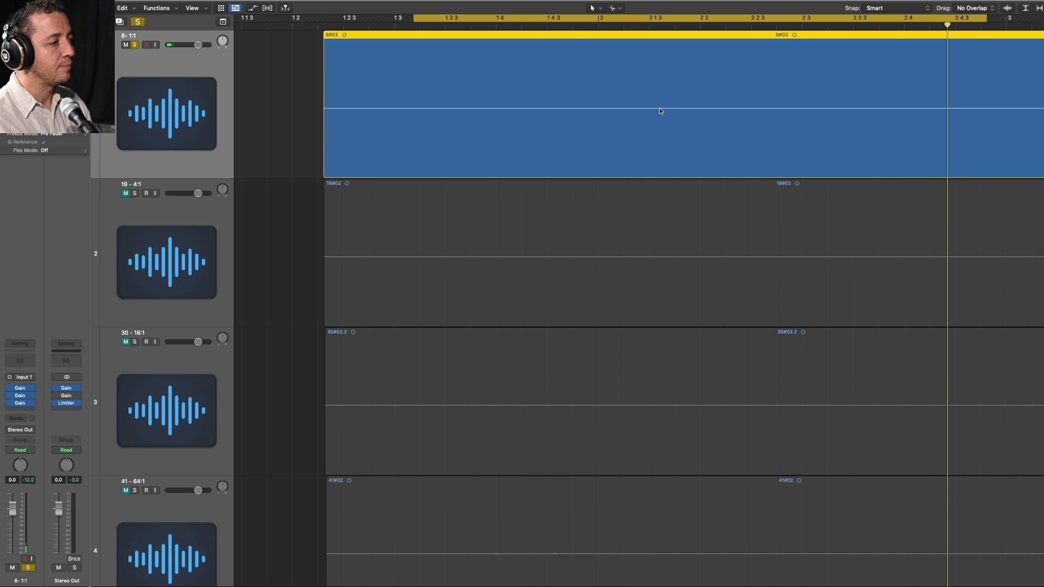
Step: Play the 8 - 1:1 track again, and solo and play the 19 - 4:1 track in its place
{"action": "key", "text": "space"}
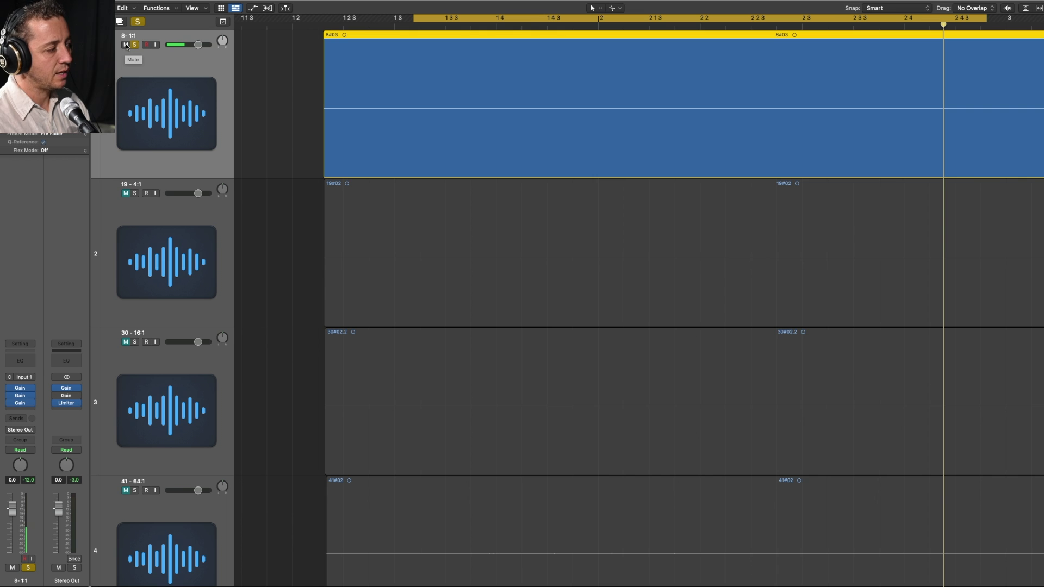
{"action": "left_click", "coordinate": [178, 204]}
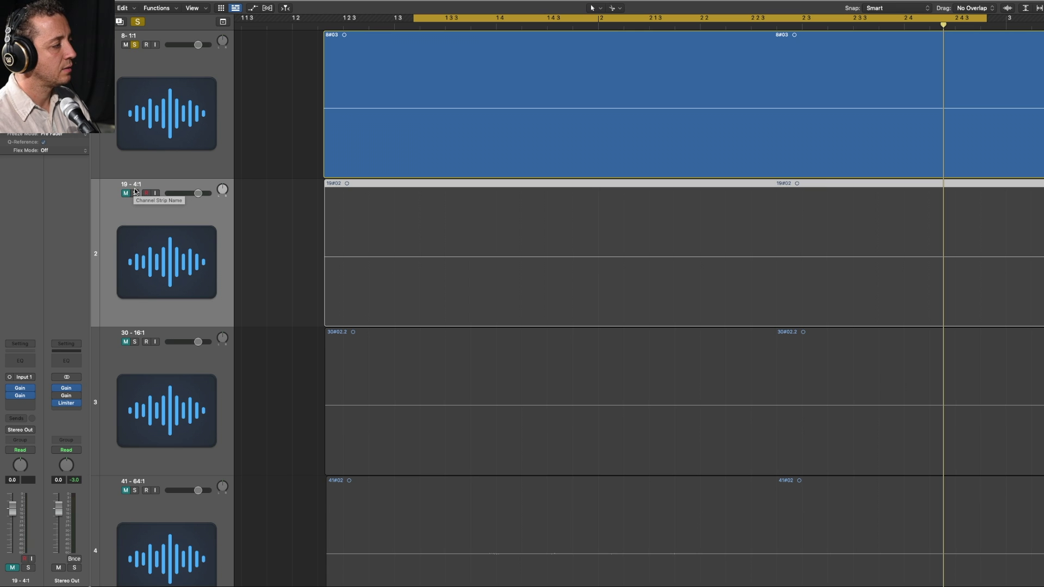
{"action": "left_click", "coordinate": [134, 45]}
{"action": "left_click", "coordinate": [135, 193]}
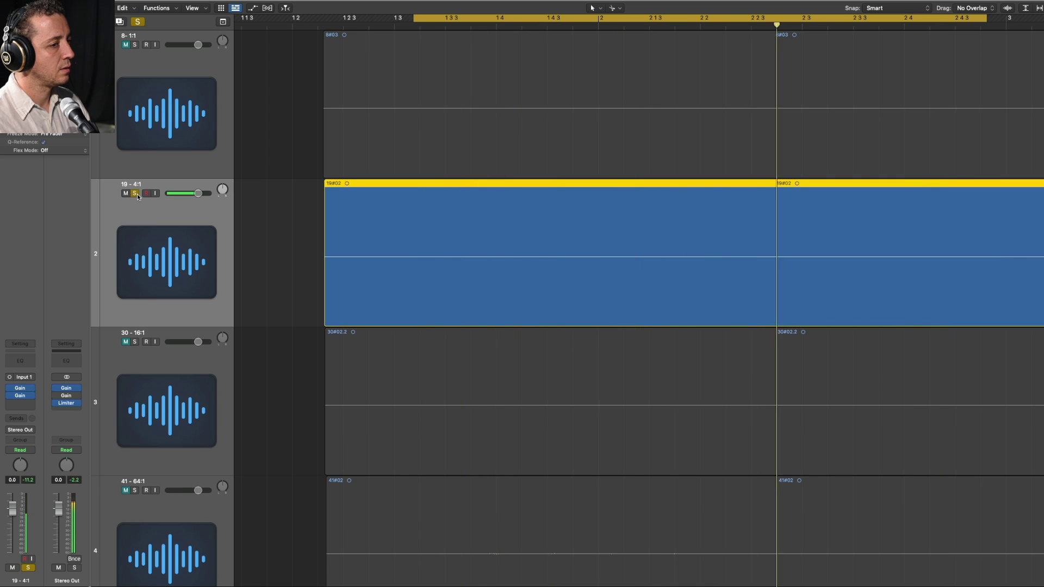
{"action": "key", "text": "space"}
{"action": "left_click", "coordinate": [136, 193]}
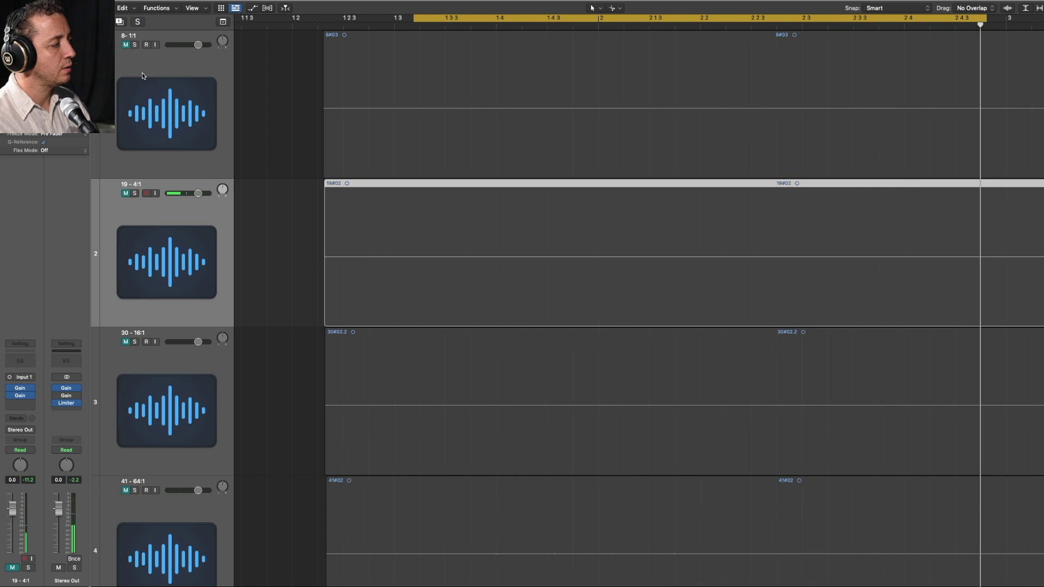
Step: Alternate solo between the 8 - 1:1 and 19 - 4:1 tracks to compare their sound, leaving neither soloed
{"action": "left_click", "coordinate": [134, 45]}
{"action": "key", "text": "space"}
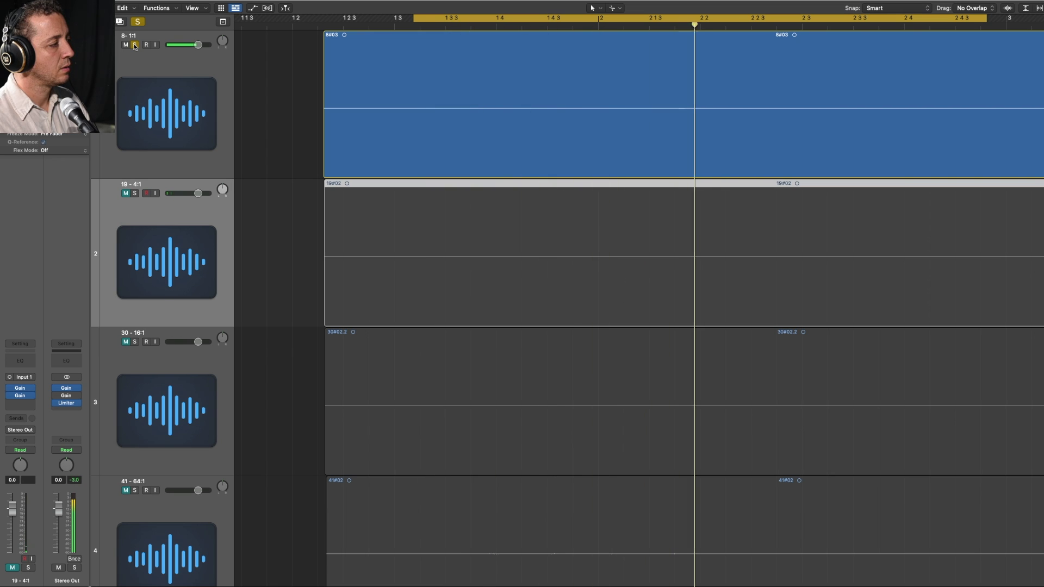
{"action": "left_click", "coordinate": [134, 45]}
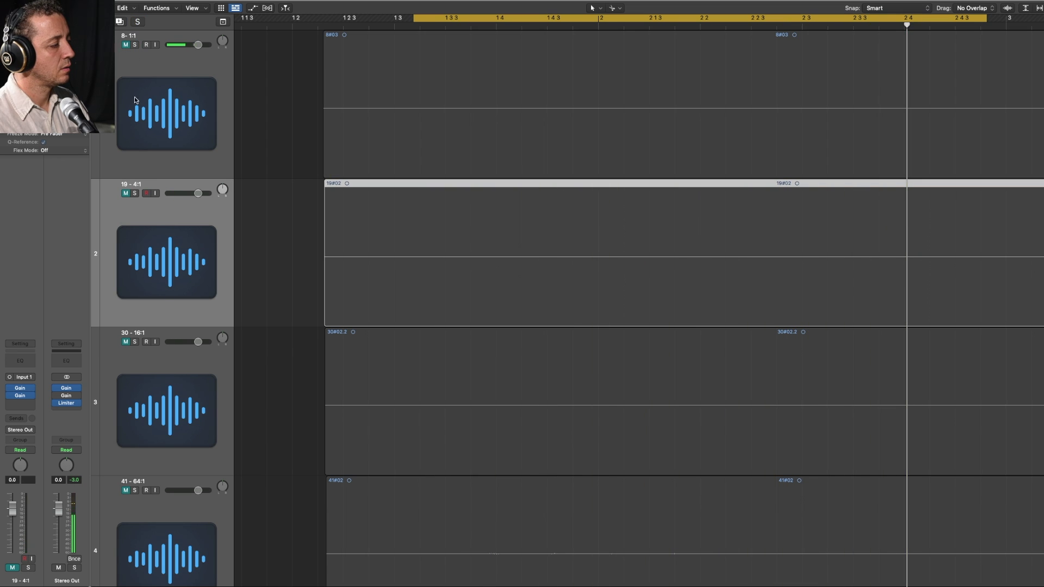
{"action": "left_click", "coordinate": [136, 194]}
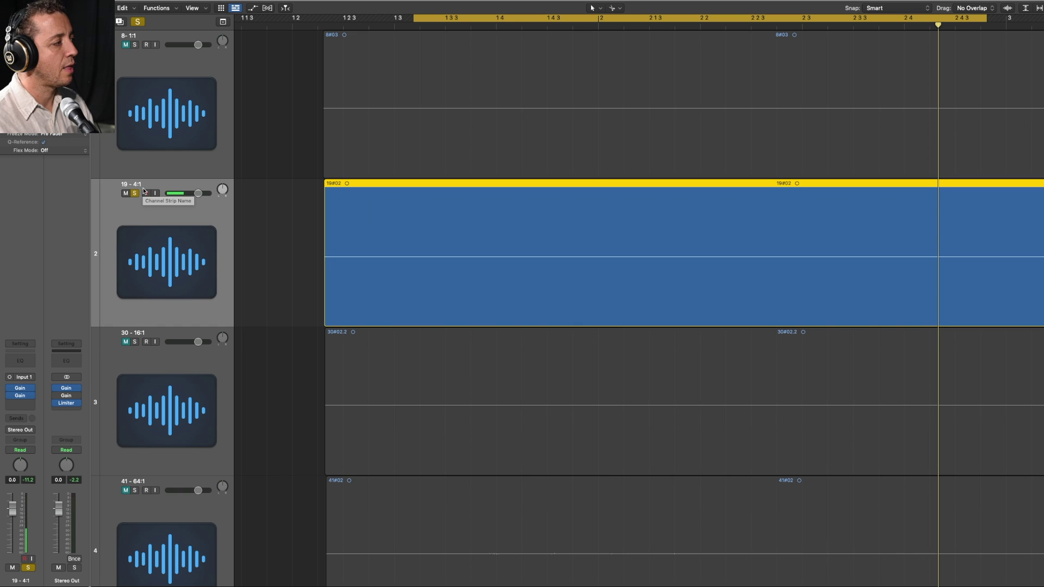
{"action": "left_click", "coordinate": [135, 193]}
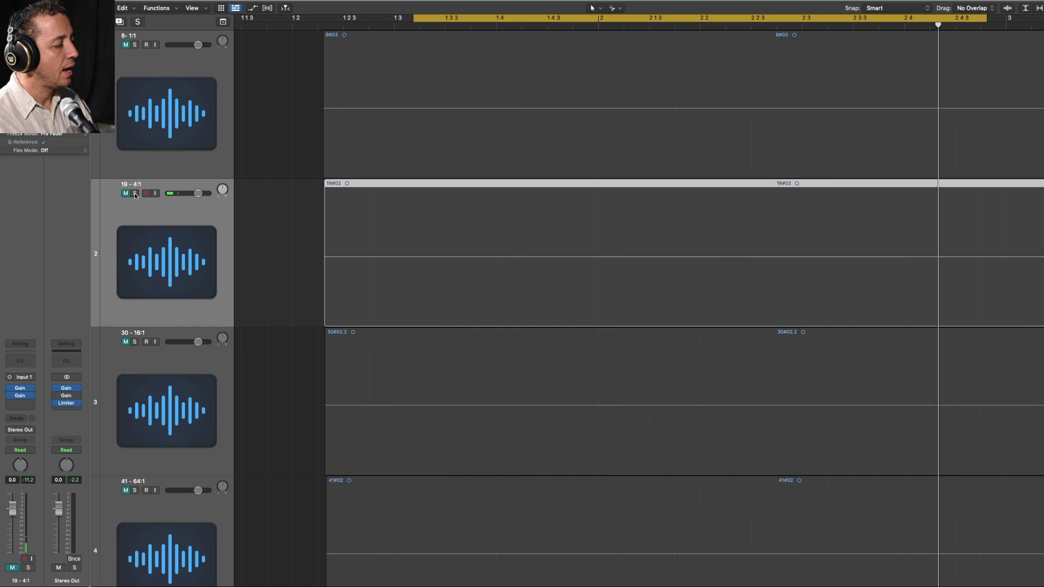
Step: Select the 30 - 16:1 track and unmute it for listening
{"action": "scroll", "coordinate": [137, 215], "scroll_direction": "down", "scroll_amount": 2}
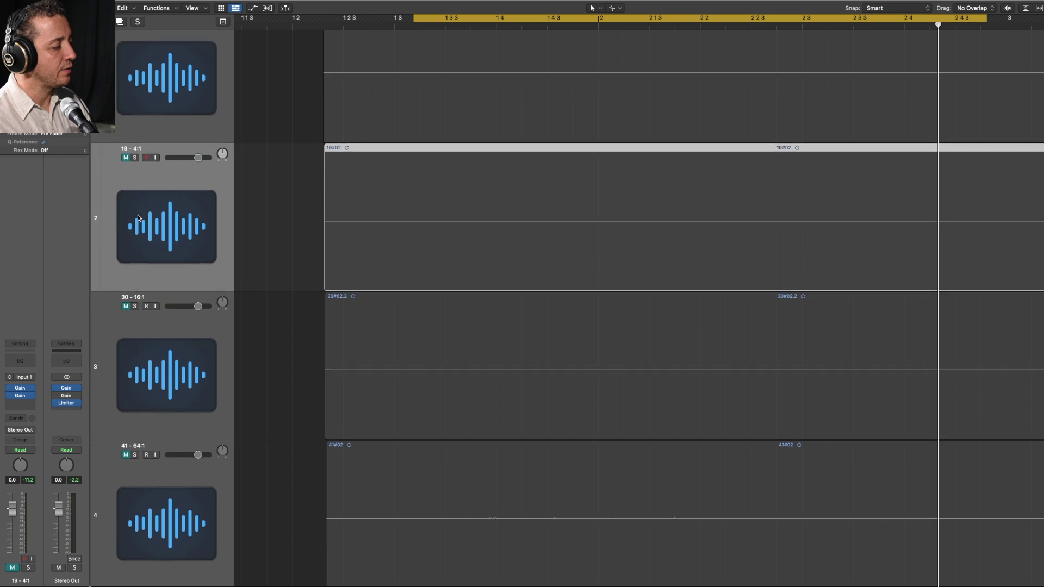
{"action": "left_click", "coordinate": [124, 324]}
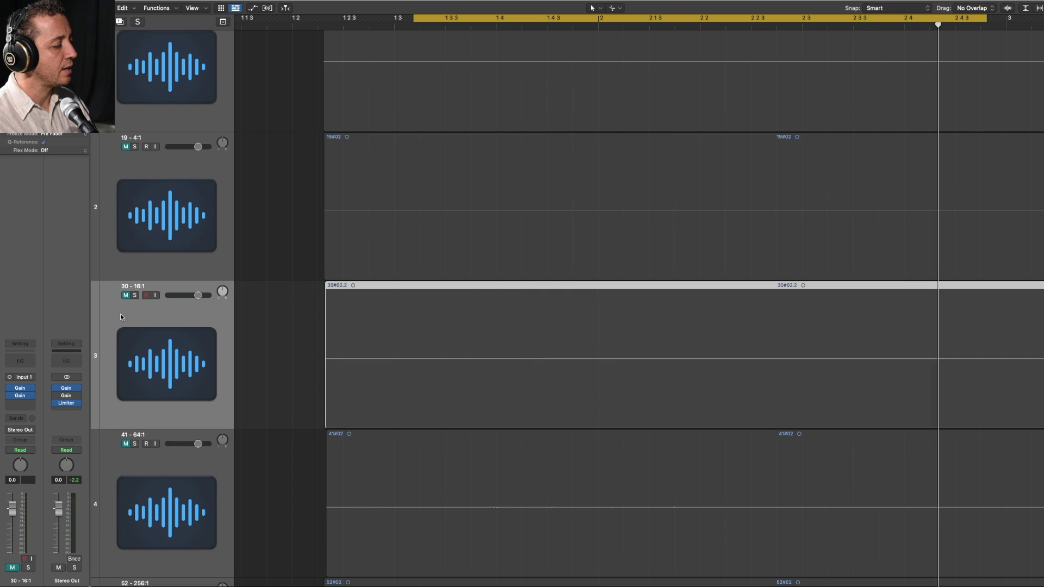
{"action": "left_click", "coordinate": [125, 295]}
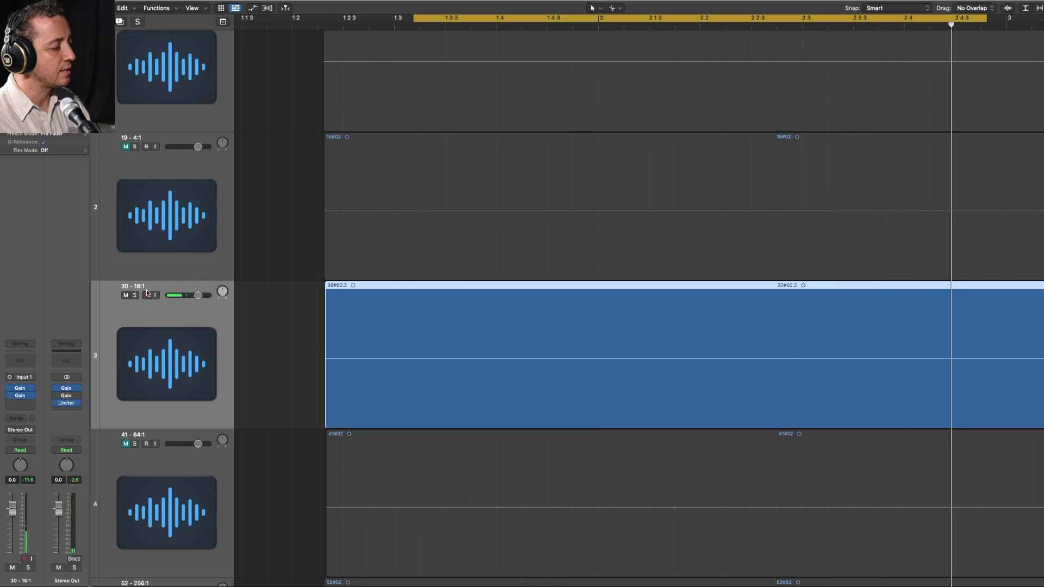
Step: Compare the 19 - 4:1 and 30 - 16:1 tracks by soloing each, and inspect the 30 - 16:1 waveform up close
{"action": "scroll", "coordinate": [145, 299], "scroll_direction": "down", "scroll_amount": 2}
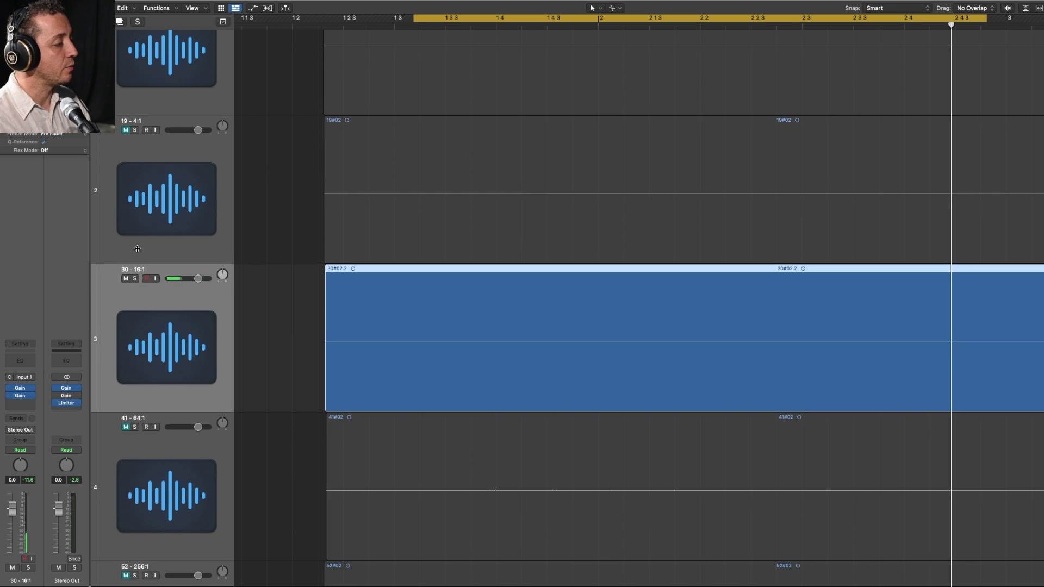
{"action": "left_click", "coordinate": [134, 130]}
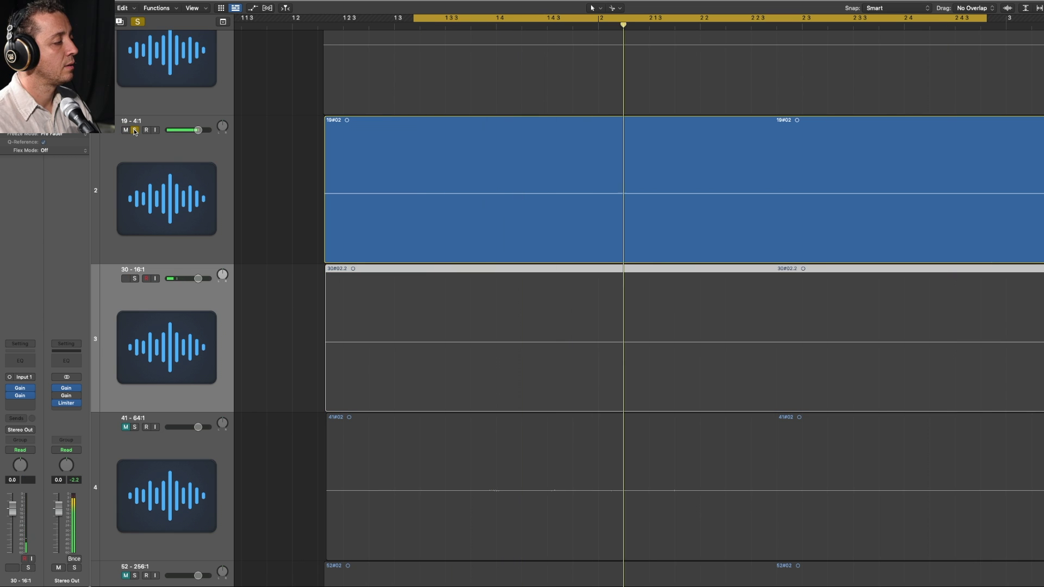
{"action": "left_click", "coordinate": [135, 278]}
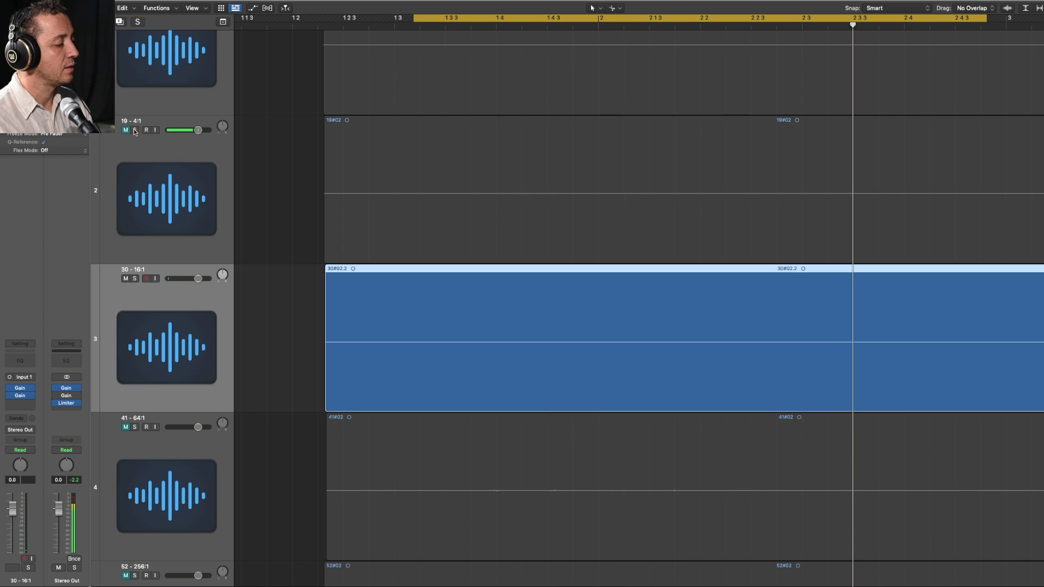
{"action": "left_click", "coordinate": [134, 279]}
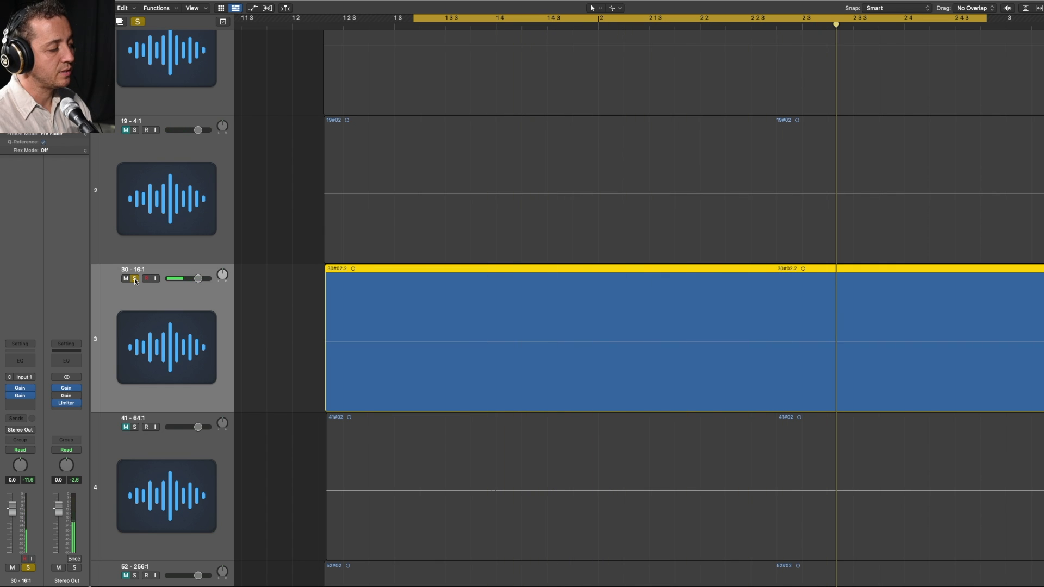
{"action": "left_click", "coordinate": [135, 279]}
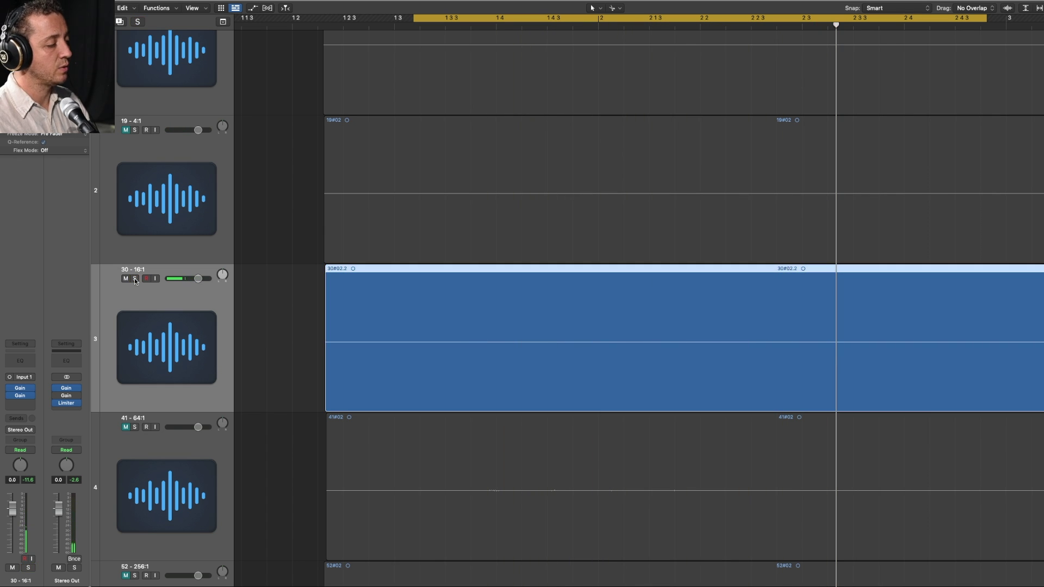
{"action": "key", "text": "z"}
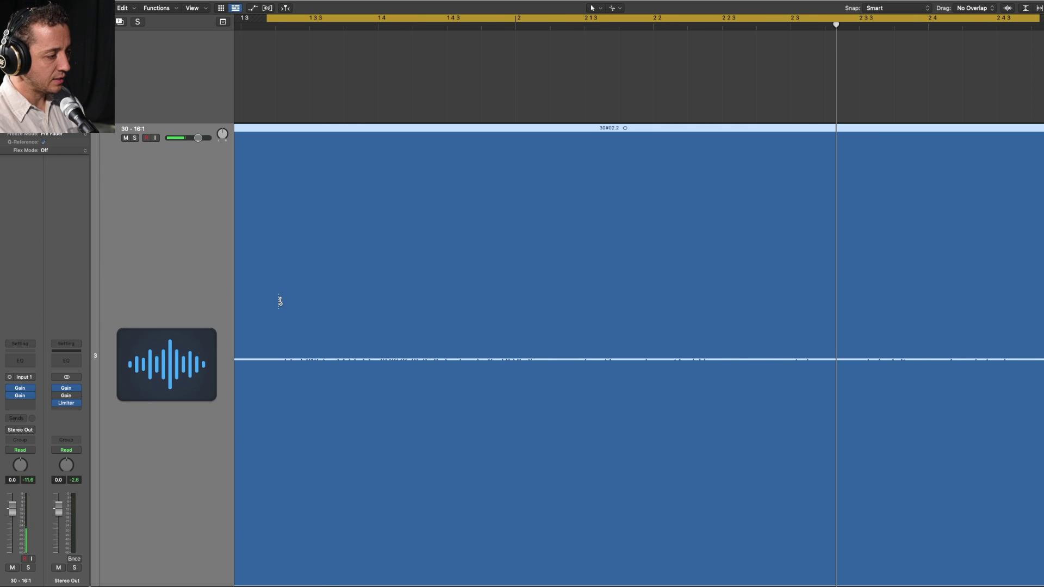
{"action": "key", "text": "z"}
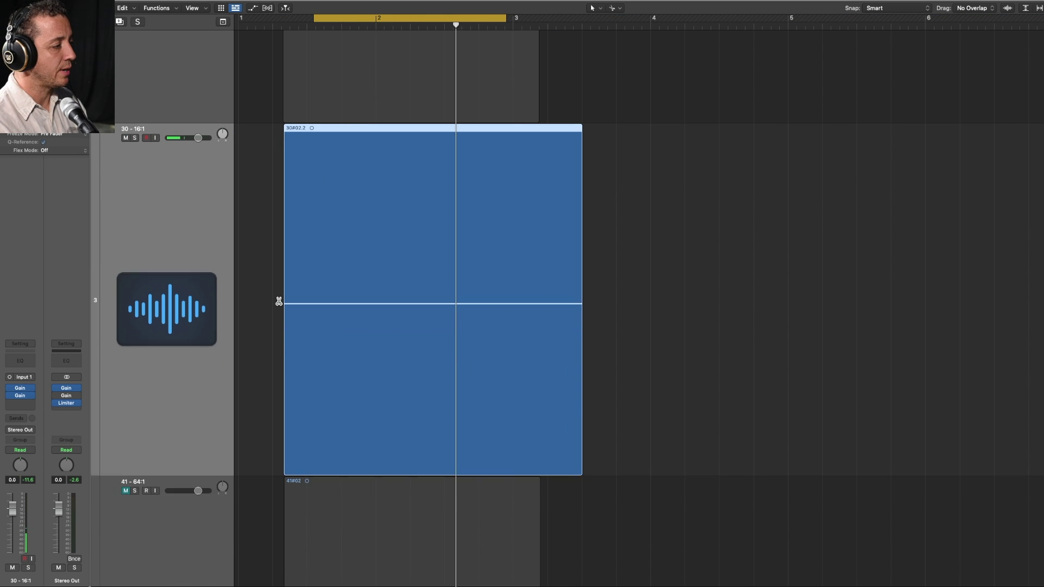
Step: Select, unmute and solo the 41 - 64:1 track with 30 - 16:1 muted, and enlarge its region to inspect the waveform
{"action": "left_click", "coordinate": [115, 267]}
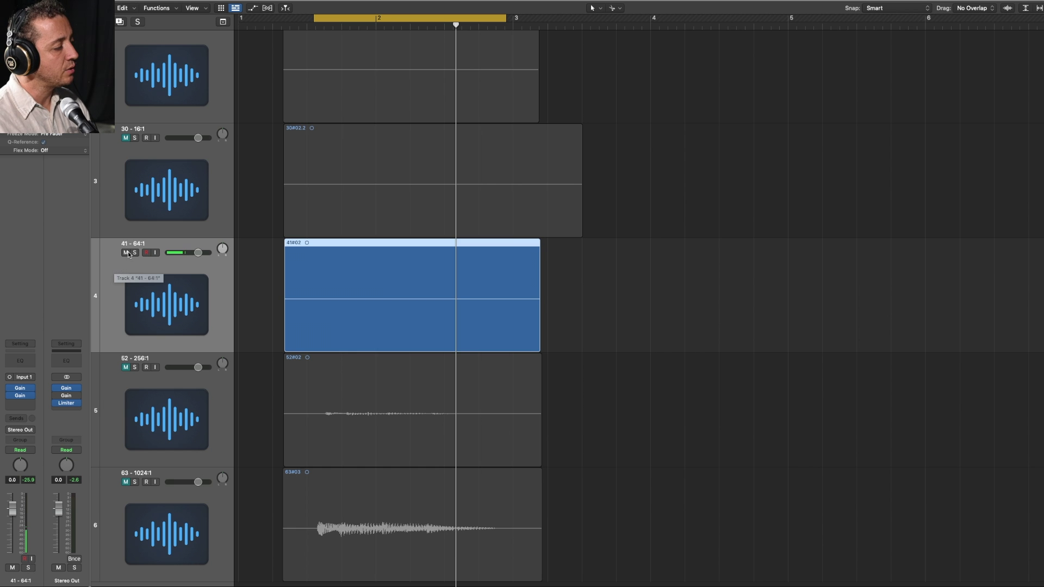
{"action": "left_click", "coordinate": [135, 252]}
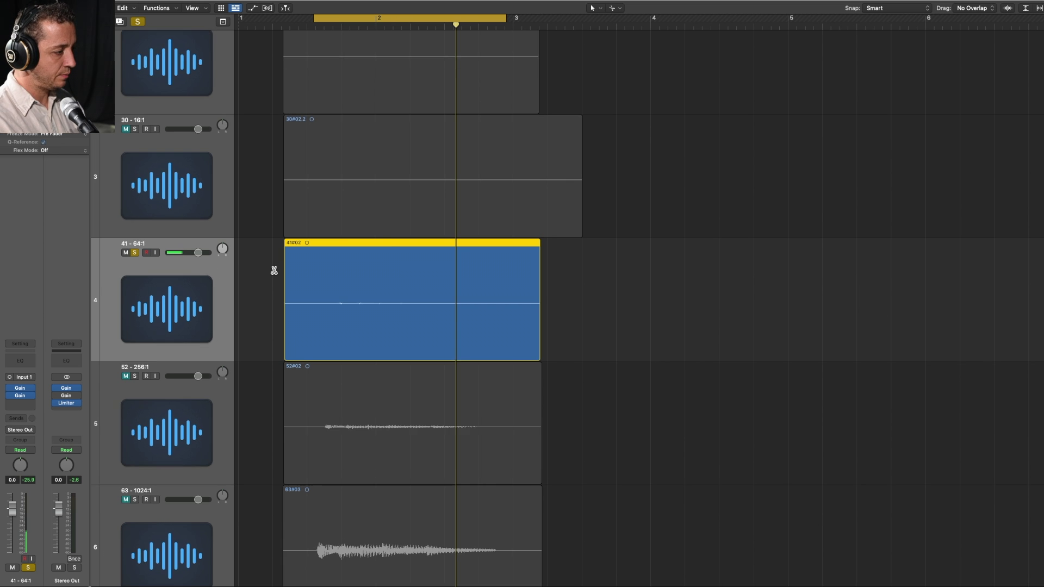
{"action": "key", "text": "z"}
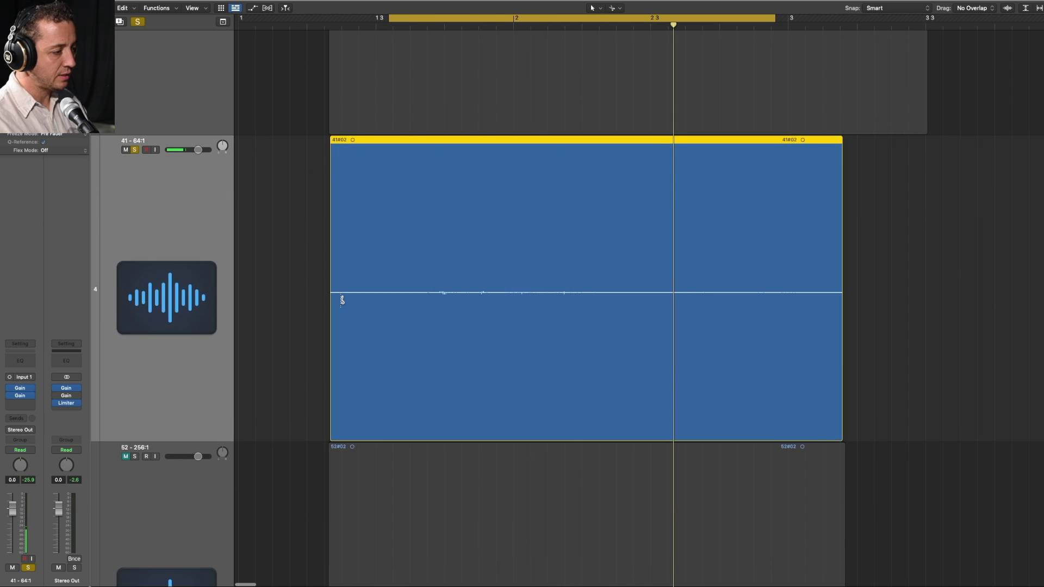
{"action": "key", "text": "super+Down"}
{"action": "key", "text": "super+Right"}
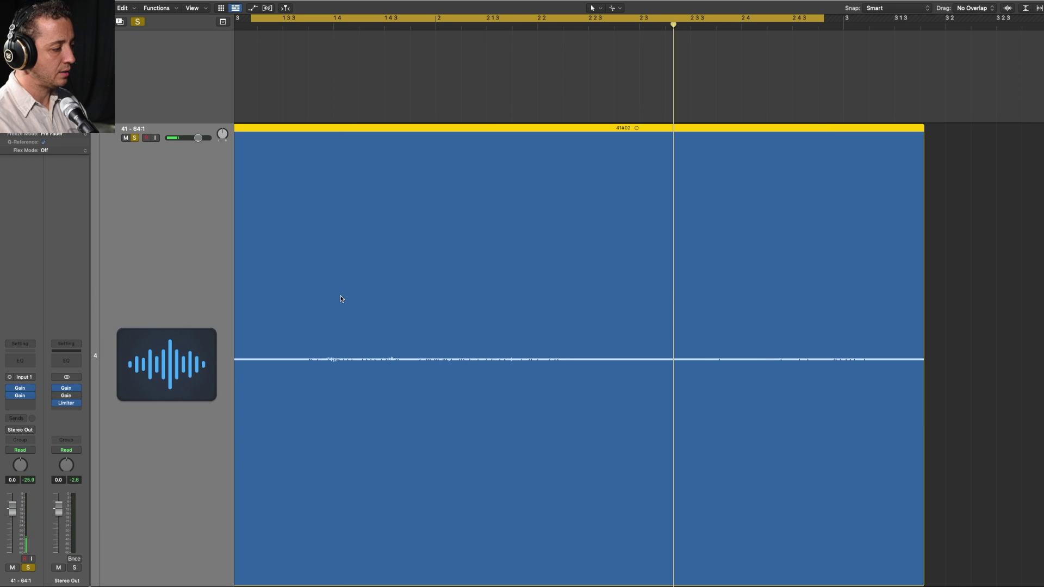
Step: Fit all six tracks in the view and play back the soloed 41 - 64:1 track
{"action": "key", "text": "z"}
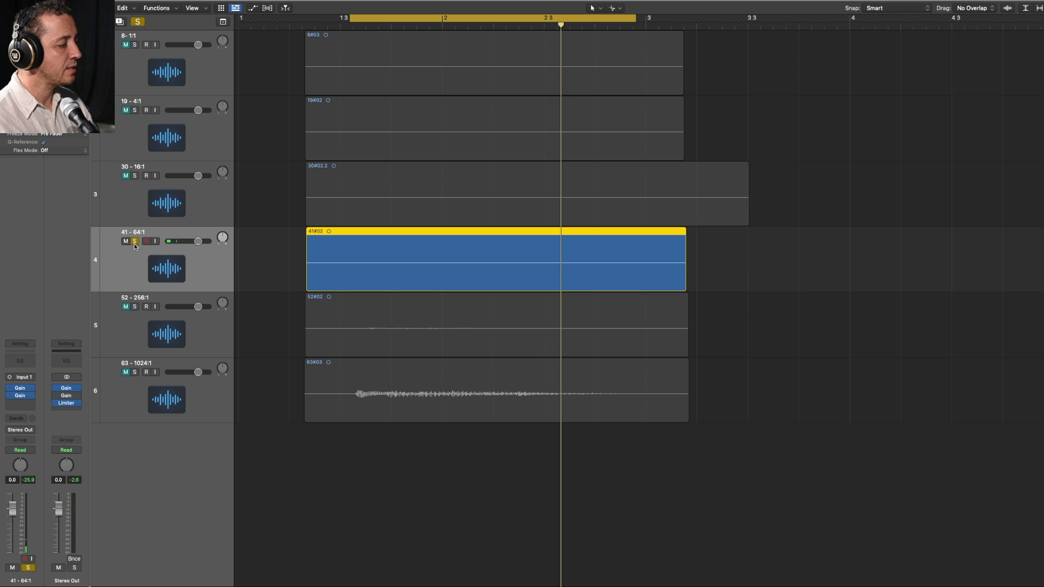
{"action": "key", "text": "space"}
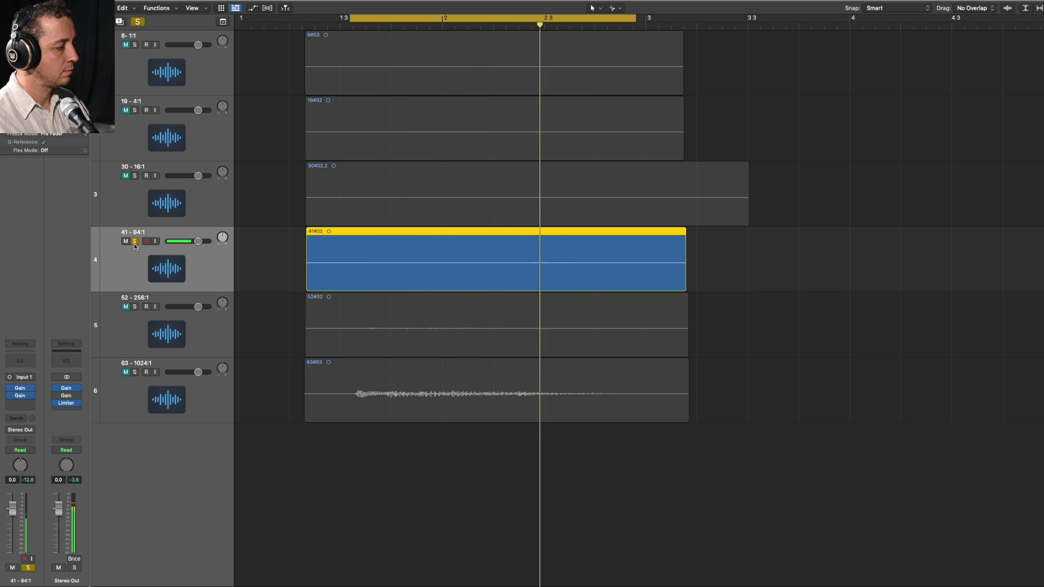
Step: Alternate solo between the 41 - 64:1 and 30 - 16:1 tracks during playback to compare their sound, ending with neither soloed
{"action": "left_click", "coordinate": [135, 243]}
{"action": "left_click", "coordinate": [135, 176]}
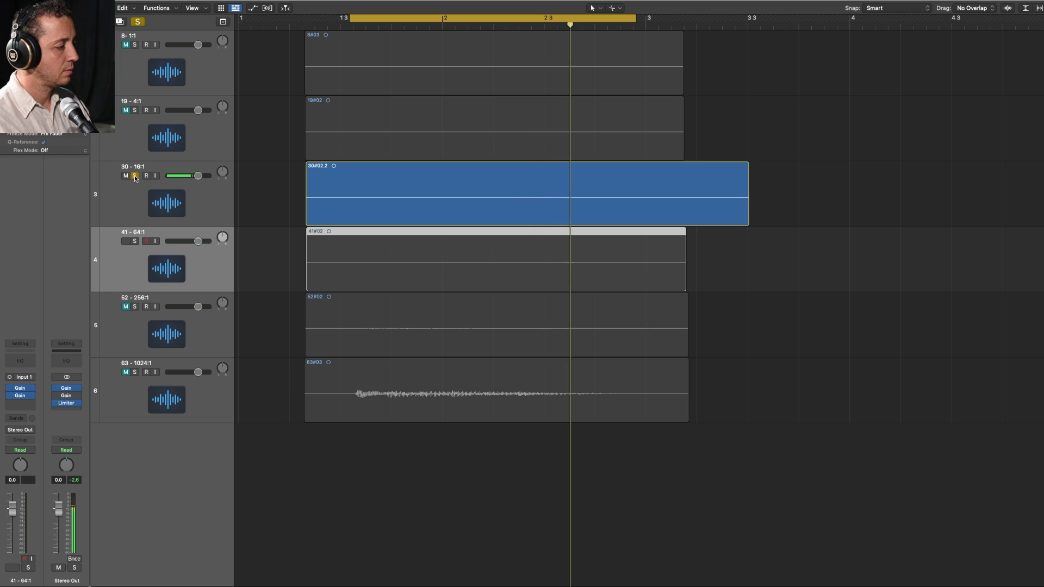
{"action": "left_click", "coordinate": [135, 241]}
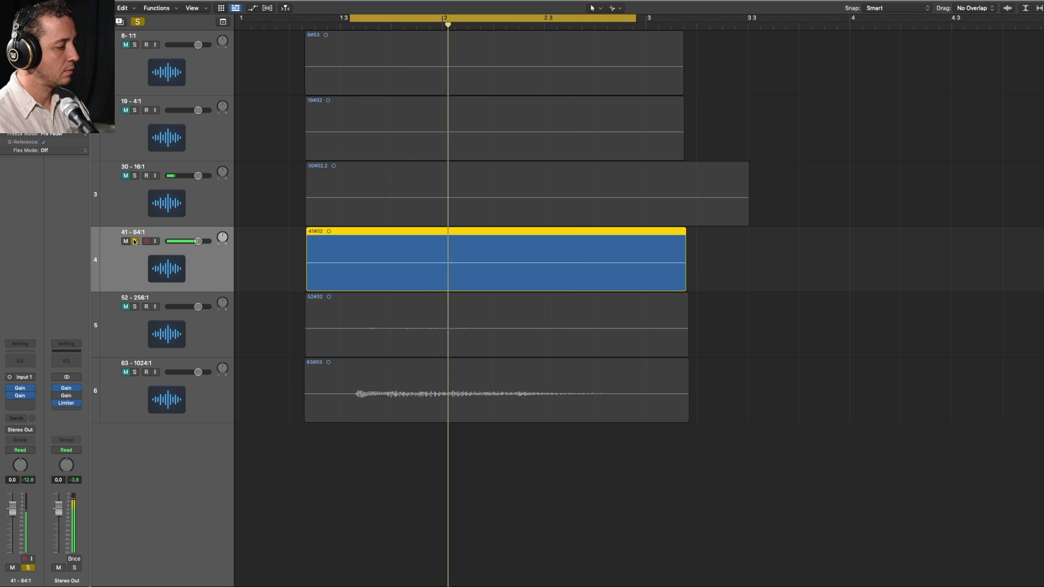
{"action": "left_click", "coordinate": [135, 175]}
{"action": "left_click", "coordinate": [135, 175]}
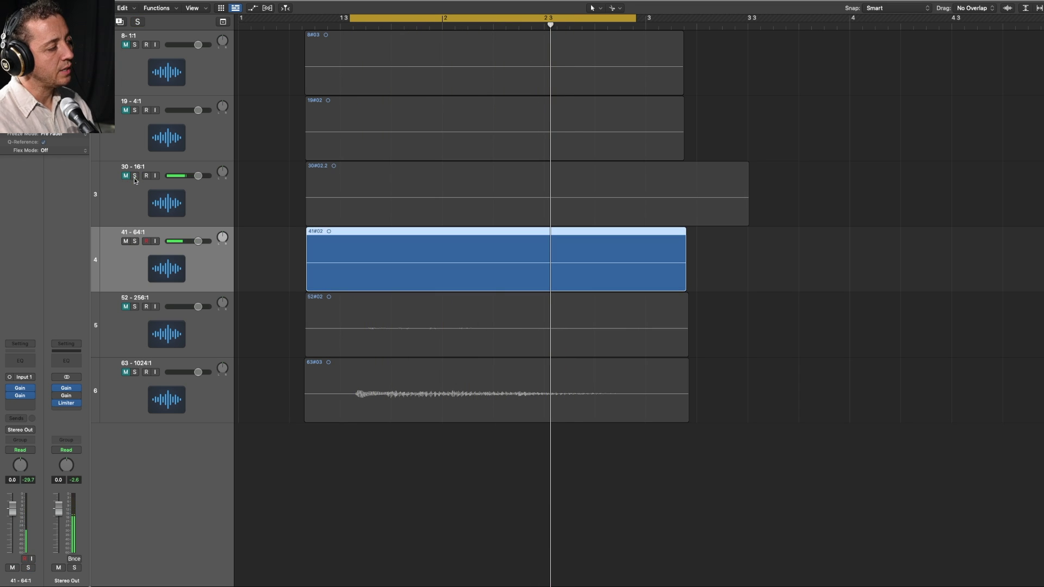
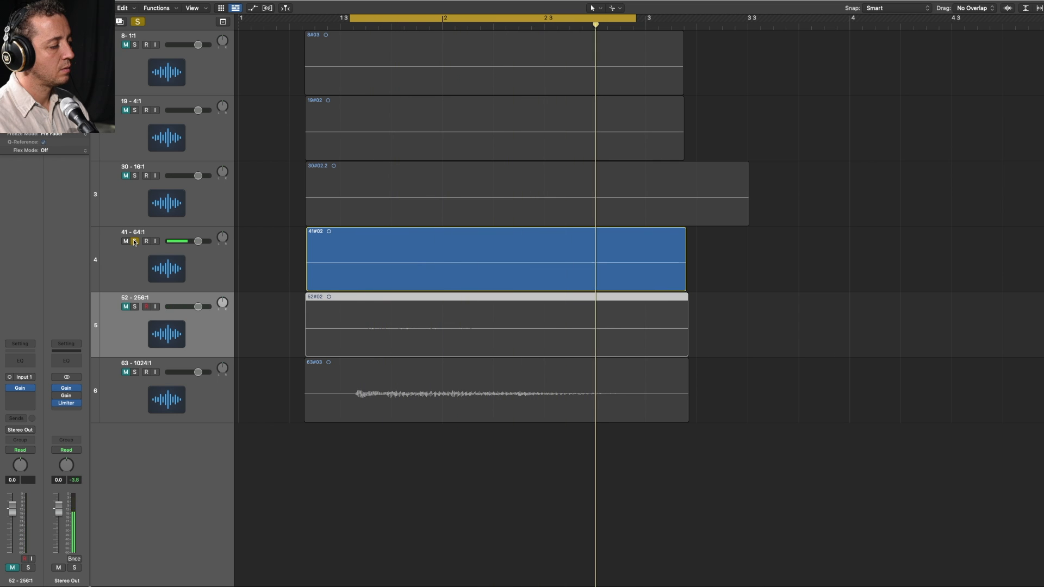
Step: Switch solo from 41 - 64:1 to 52 - 256:1, inspect the 52 - 256:1 waveform enlarged, and fit all six tracks again
{"action": "left_click", "coordinate": [135, 241]}
{"action": "left_click", "coordinate": [135, 307]}
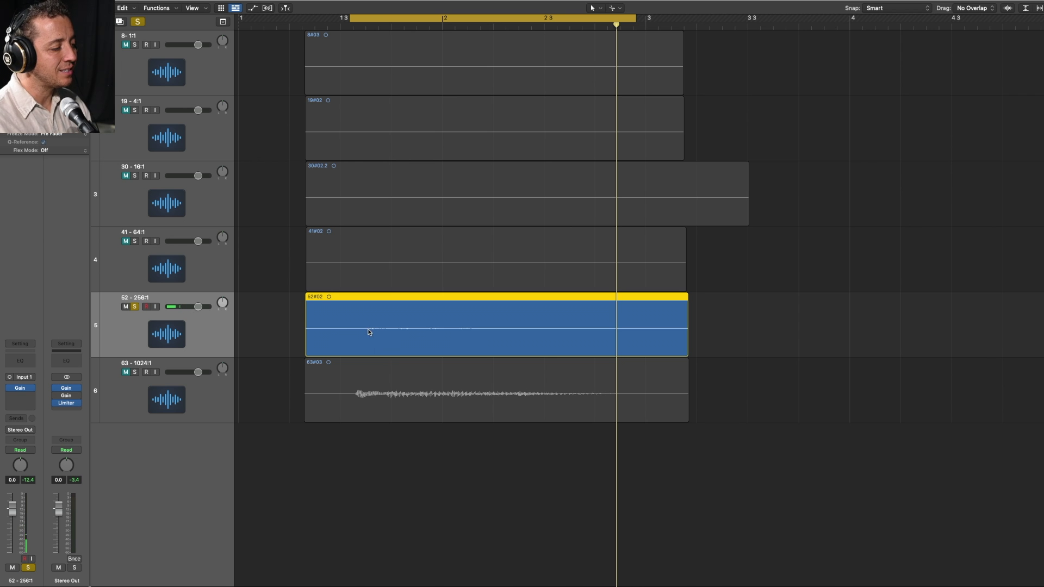
{"action": "scroll", "coordinate": [474, 333], "scroll_direction": "up", "scroll_amount": 8}
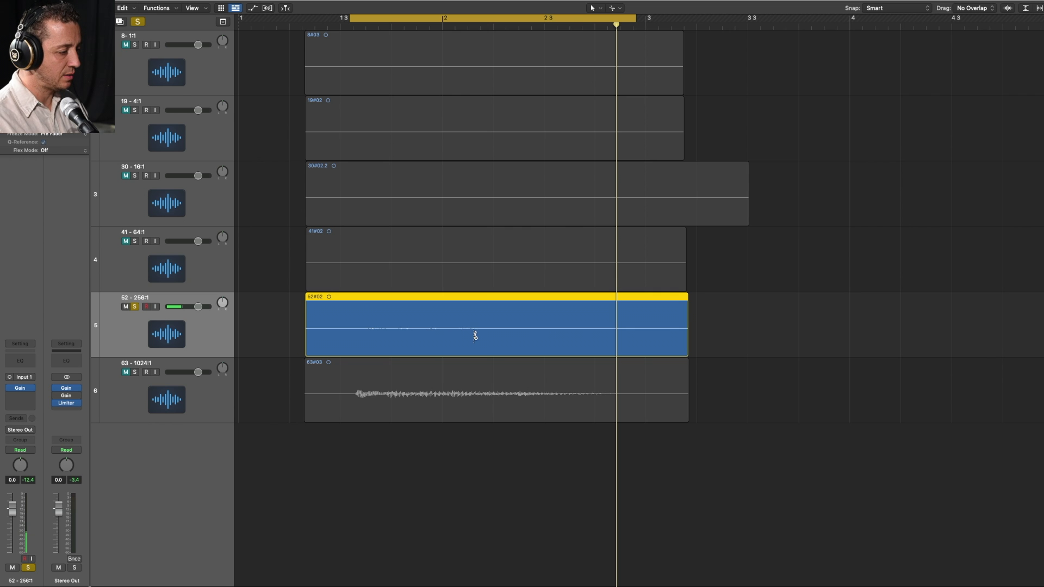
{"action": "scroll", "coordinate": [474, 336], "scroll_direction": "up", "scroll_amount": 8}
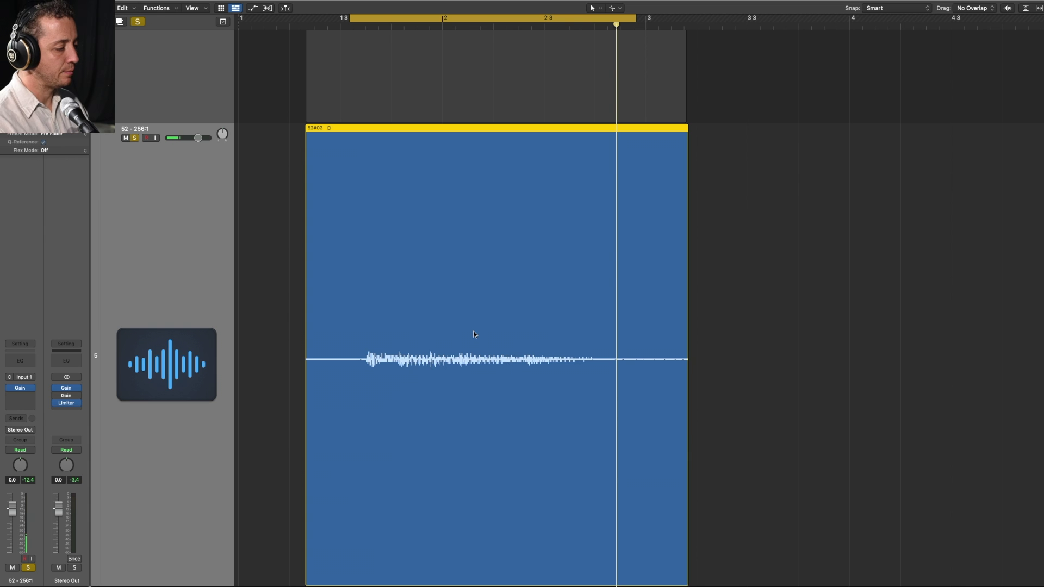
{"action": "scroll", "coordinate": [474, 333], "scroll_direction": "down", "scroll_amount": 5}
{"action": "scroll", "coordinate": [475, 336], "scroll_direction": "down", "scroll_amount": 5}
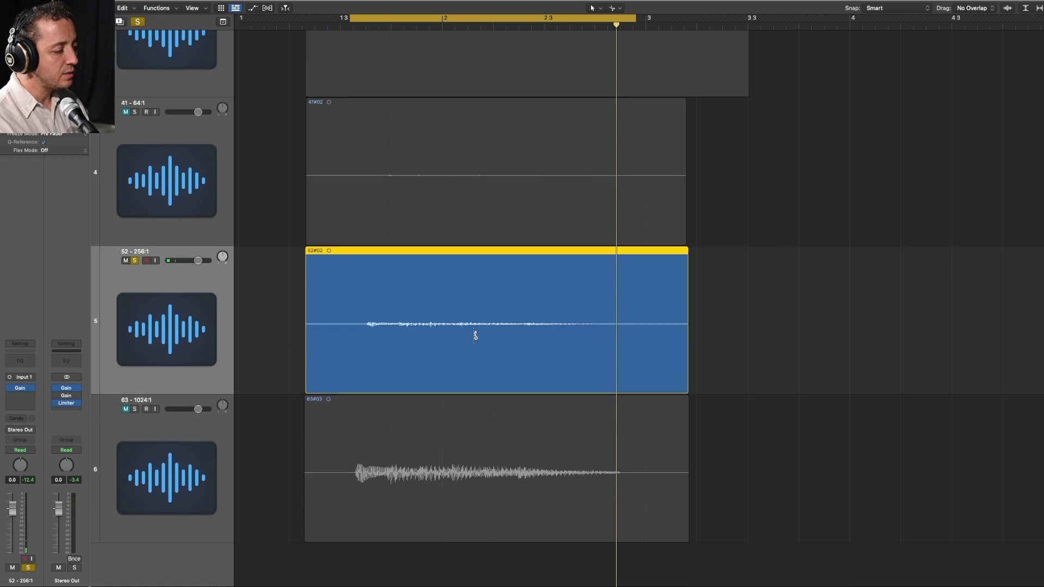
{"action": "scroll", "coordinate": [474, 335], "scroll_direction": "down", "scroll_amount": 5}
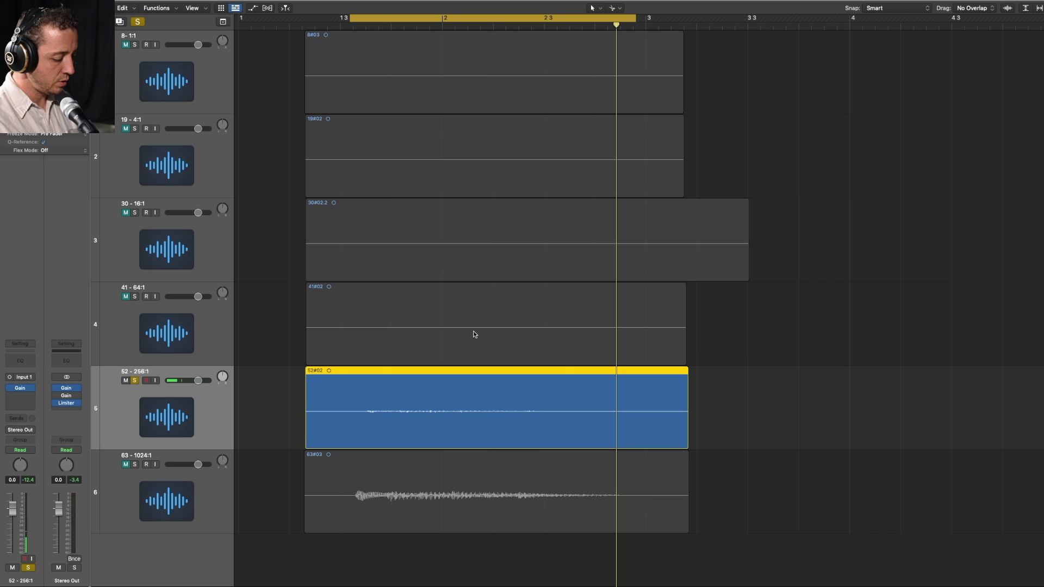
{"action": "scroll", "coordinate": [474, 334], "scroll_direction": "down", "scroll_amount": 4}
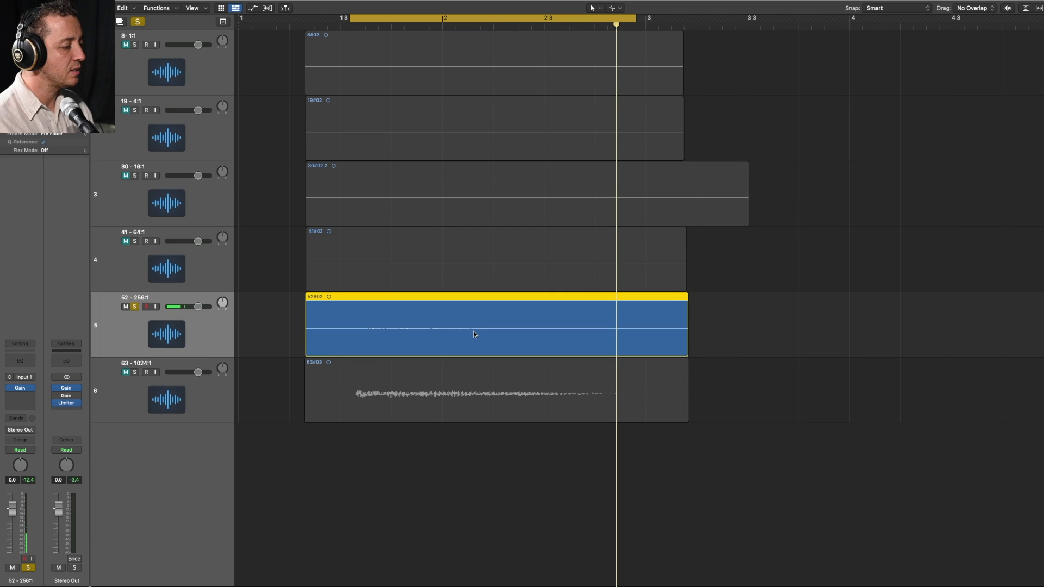
Step: Audition the 41 - 64:1 track and then the 52 - 256:1 track in solo, leaving both unsoloed
{"action": "left_click", "coordinate": [205, 266]}
{"action": "left_click", "coordinate": [135, 306]}
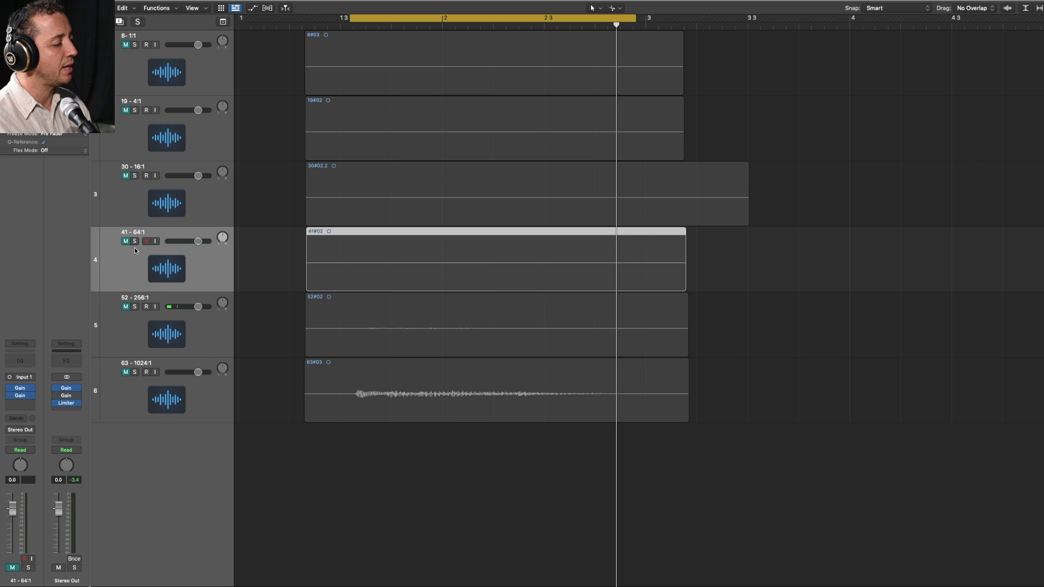
{"action": "left_click", "coordinate": [135, 241]}
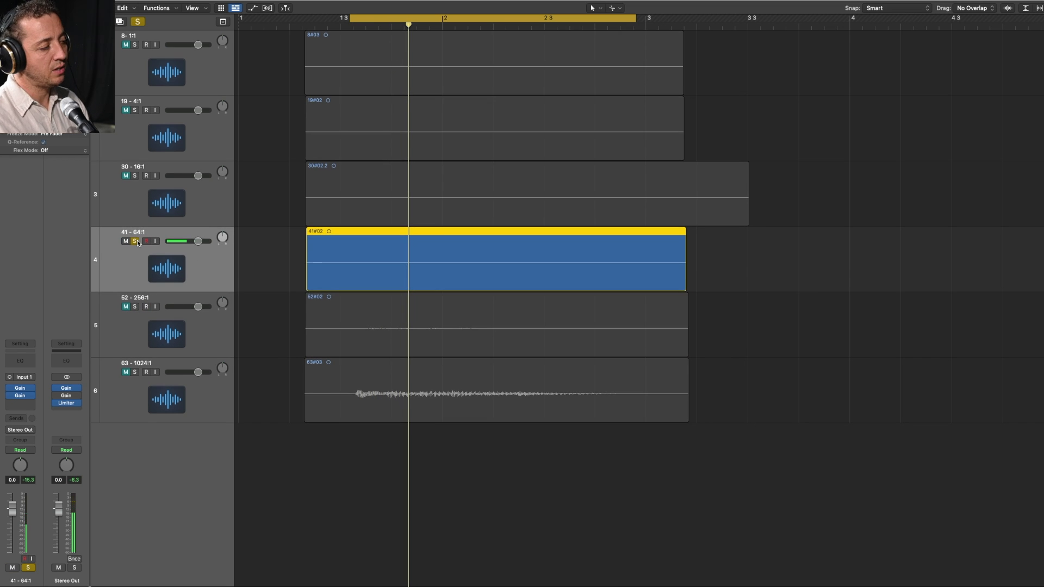
{"action": "left_click", "coordinate": [135, 241]}
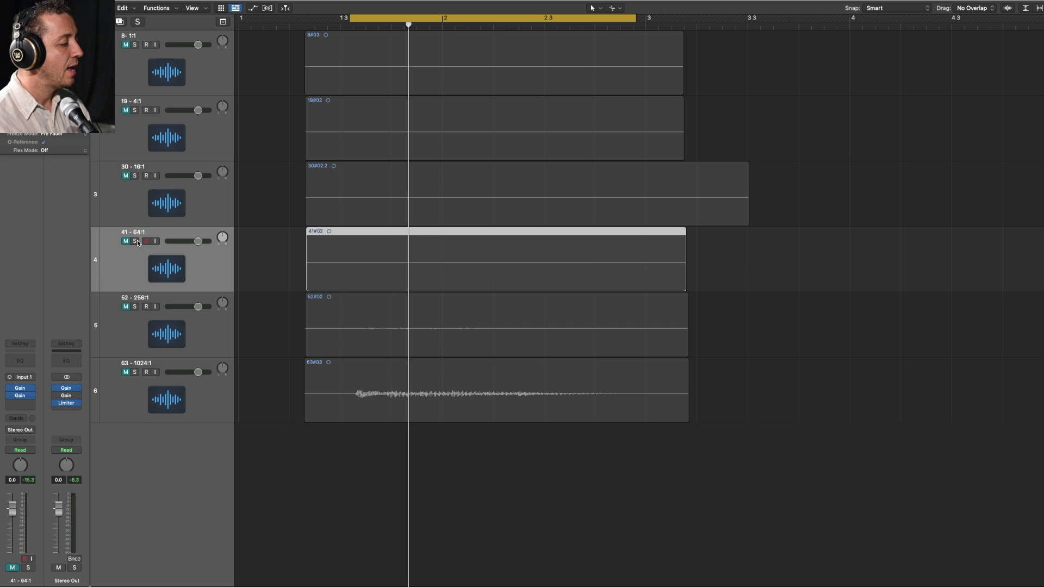
{"action": "left_click", "coordinate": [129, 320]}
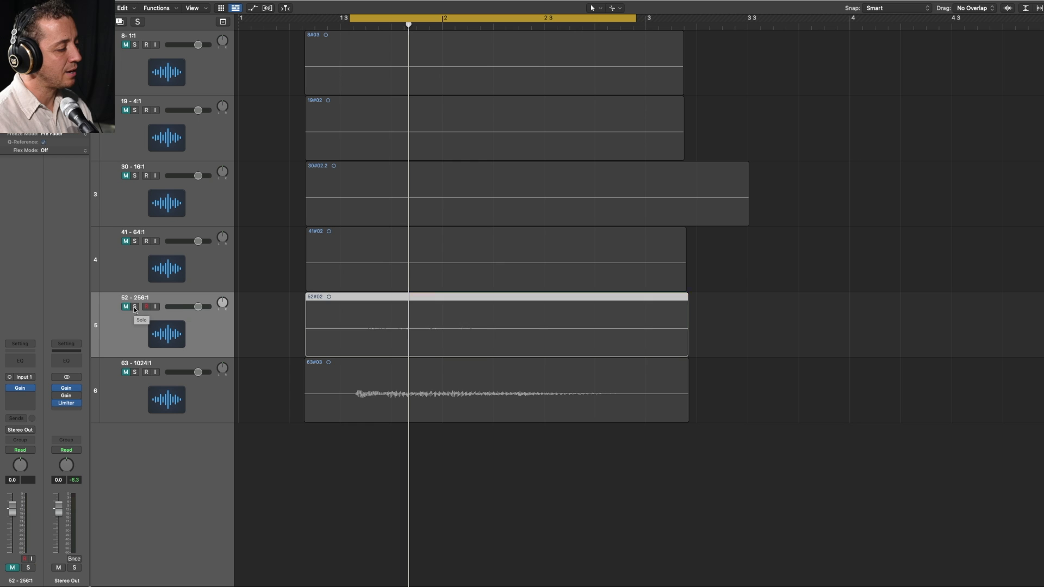
{"action": "left_click", "coordinate": [135, 306]}
{"action": "key", "text": "space"}
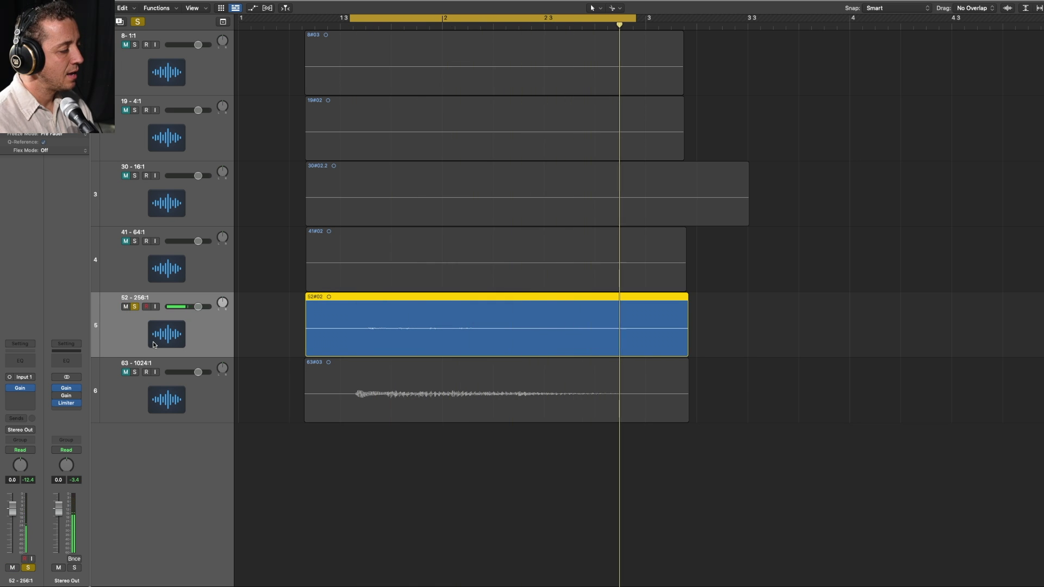
{"action": "left_click", "coordinate": [135, 307]}
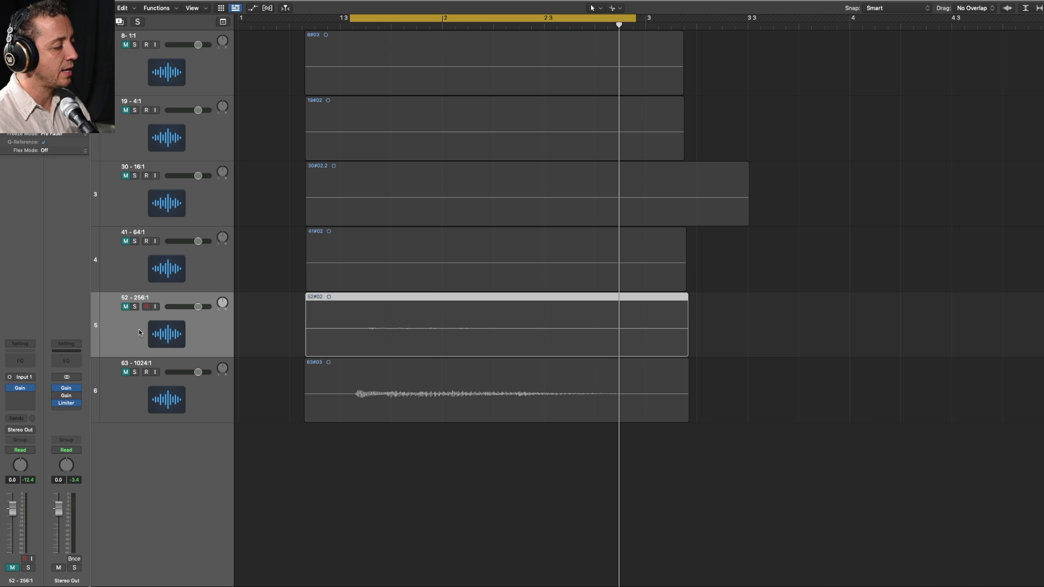
Step: Select and unmute the 63 - 1024:1 track, and audition it in solo
{"action": "left_click", "coordinate": [132, 384]}
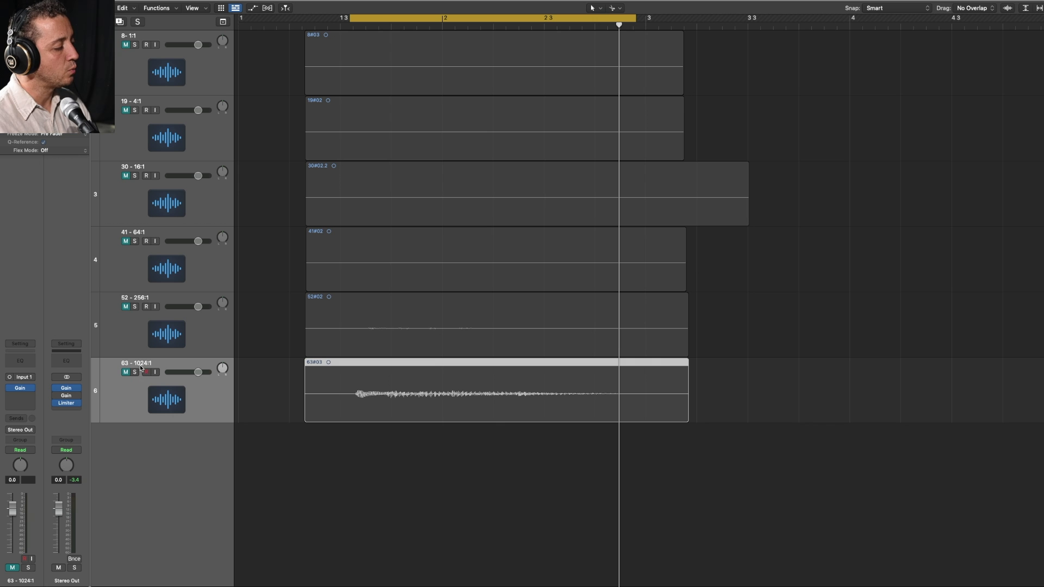
{"action": "left_click", "coordinate": [127, 373]}
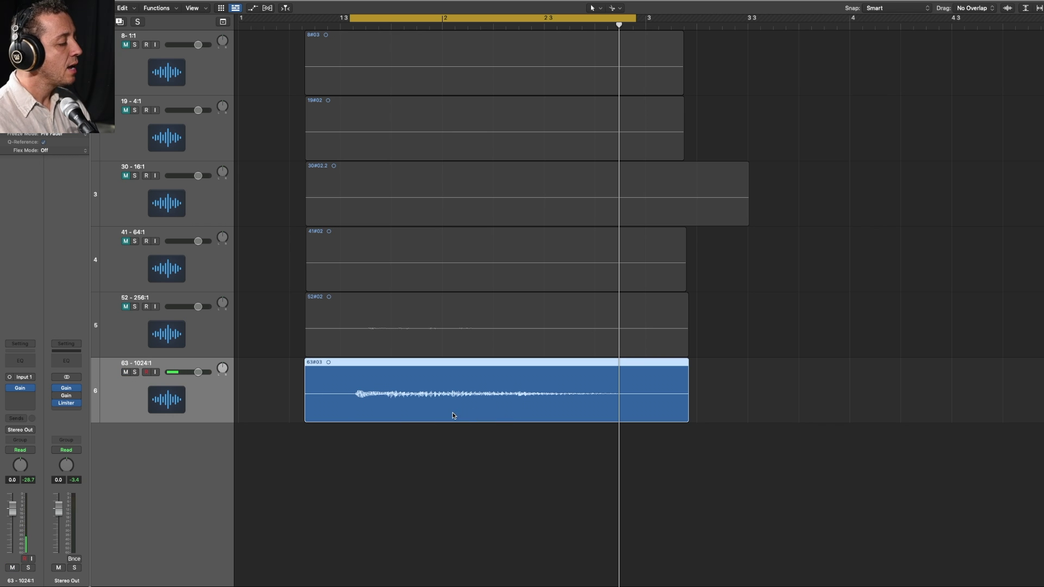
{"action": "left_click", "coordinate": [135, 372]}
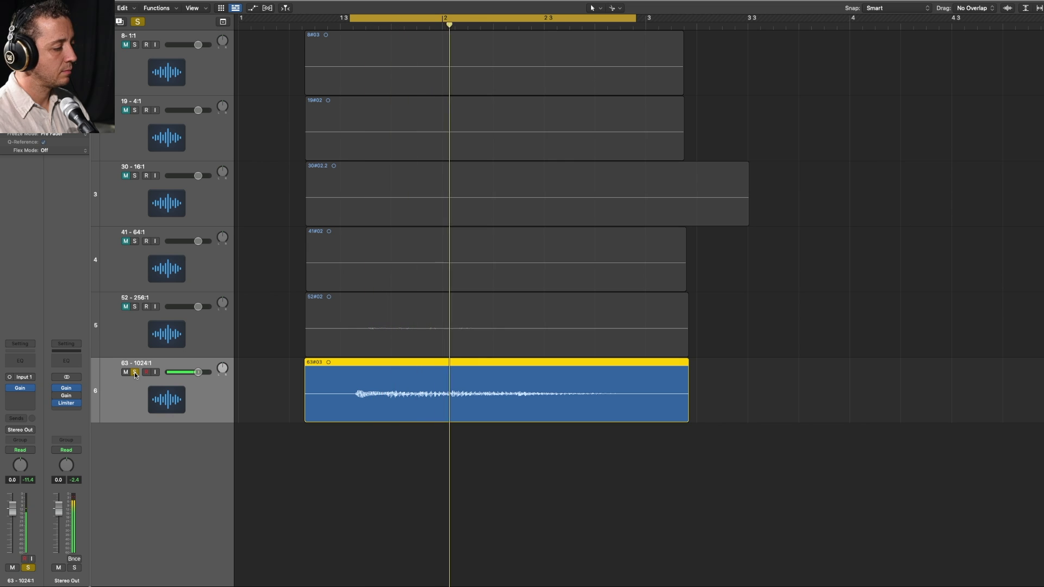
{"action": "left_click", "coordinate": [135, 372]}
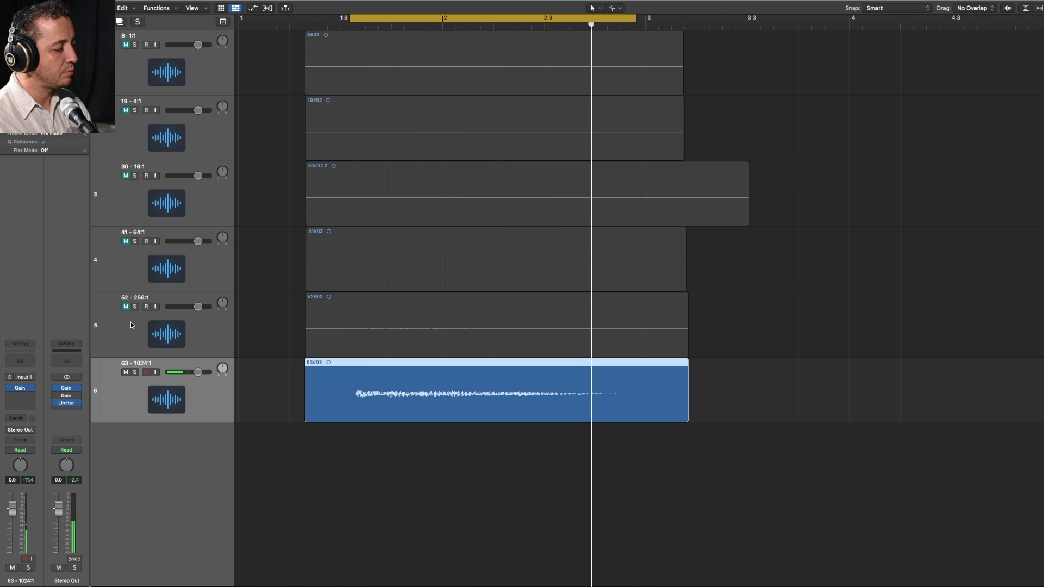
Step: Compare 52 - 256:1 with 63 - 1024:1 by soloing each in turn during playback, and clear the solo
{"action": "left_click", "coordinate": [135, 307]}
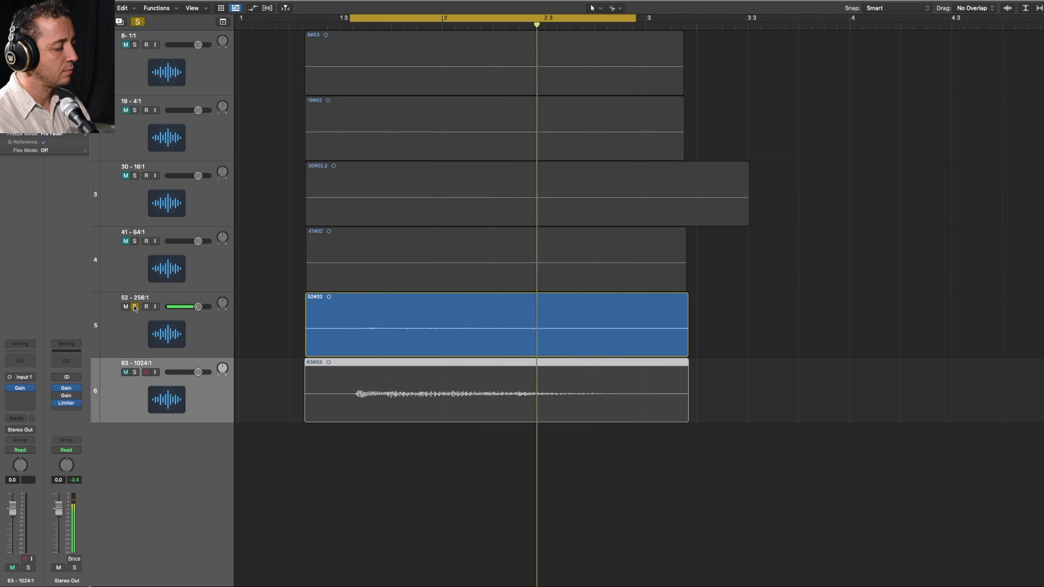
{"action": "left_click", "coordinate": [135, 307]}
{"action": "left_click", "coordinate": [135, 372]}
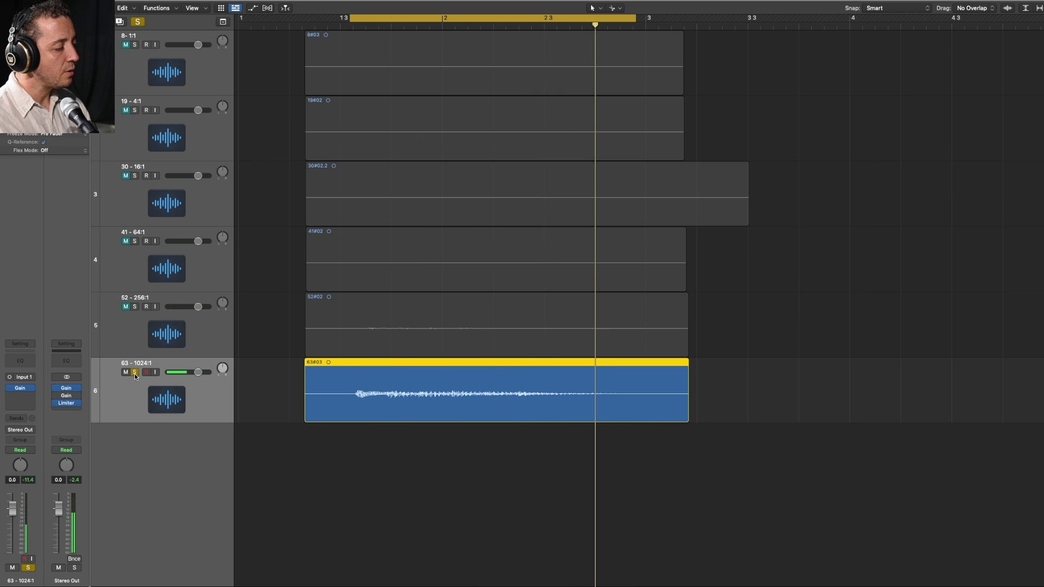
{"action": "left_click", "coordinate": [135, 372]}
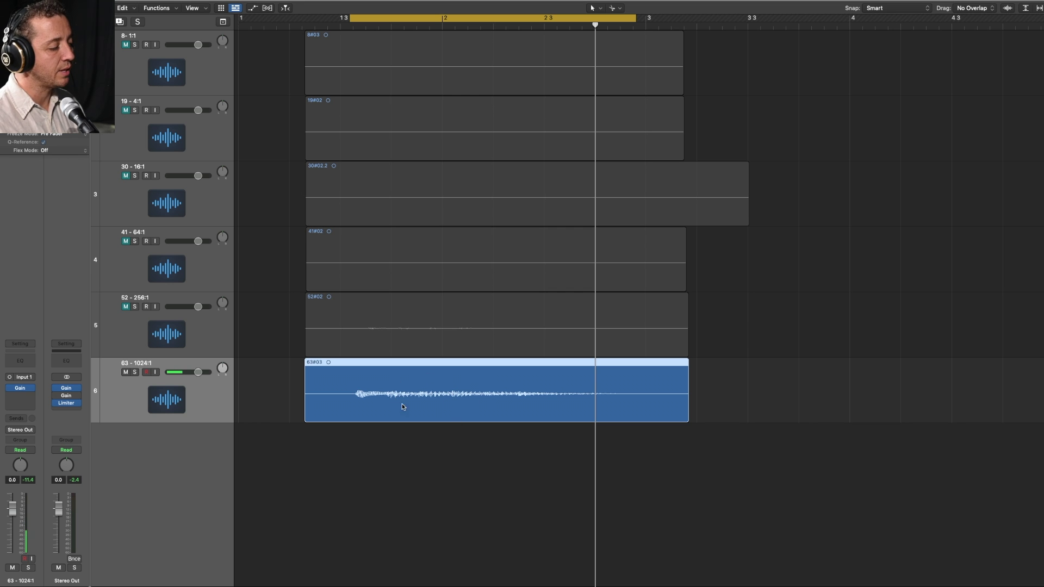
Step: Select and solo the 52 - 256:1 track, then select the region on the 63 - 1024:1 track
{"action": "left_click", "coordinate": [222, 332]}
{"action": "left_click", "coordinate": [135, 307]}
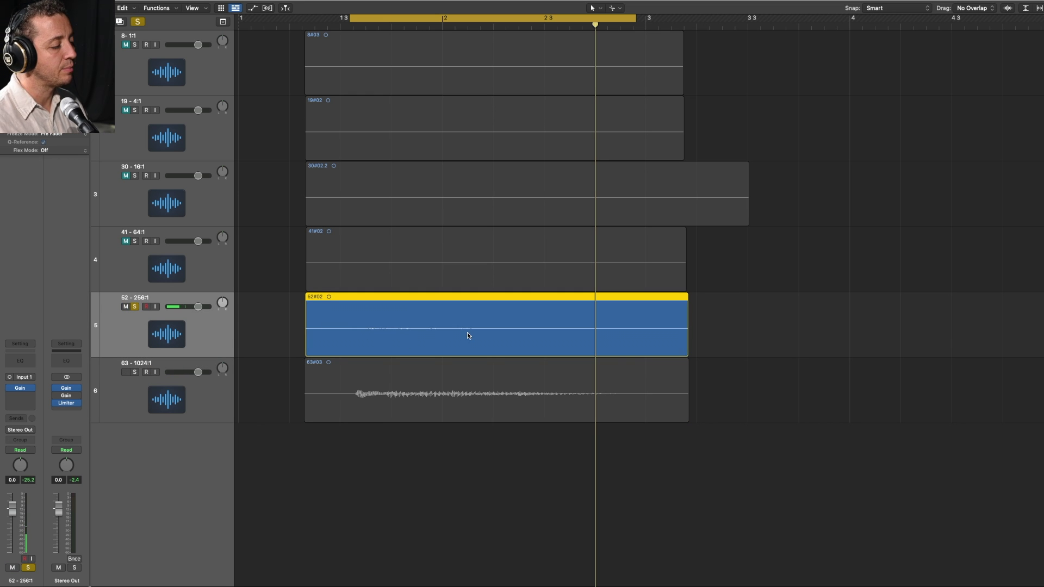
{"action": "left_click", "coordinate": [396, 398]}
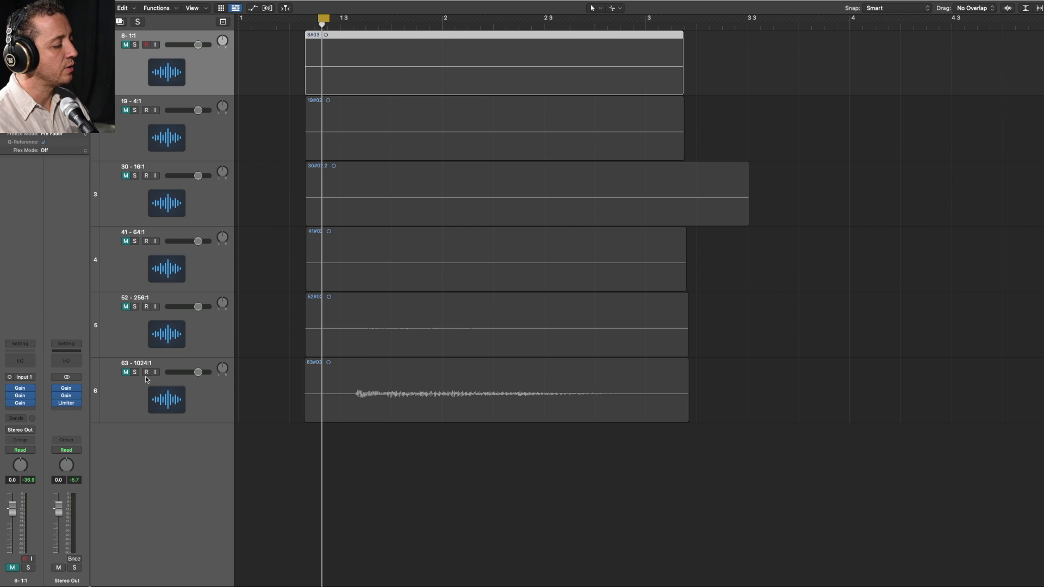
Step: Play the short cycle at the start of the regions and audition the 8 - 1:1 and 19 - 4:1 tracks in solo
{"action": "key", "text": "space"}
{"action": "left_click", "coordinate": [135, 45]}
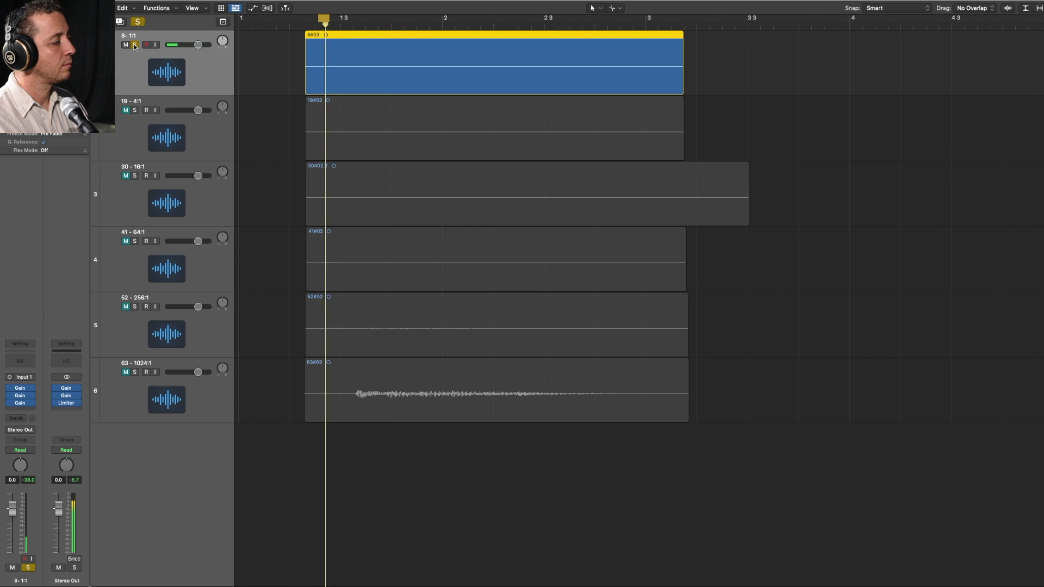
{"action": "left_click", "coordinate": [135, 44]}
{"action": "left_click", "coordinate": [134, 111]}
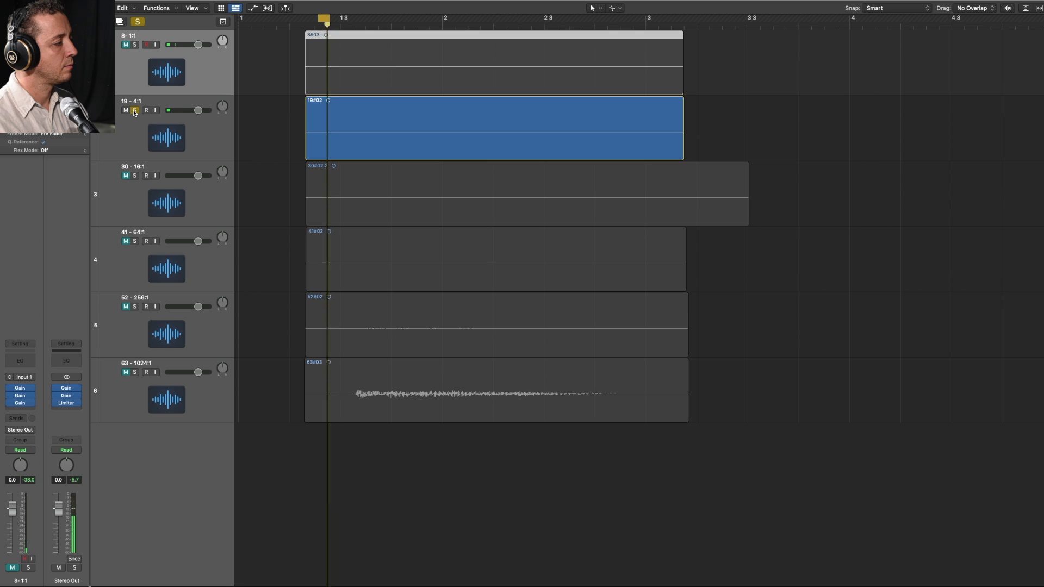
{"action": "left_click", "coordinate": [135, 111]}
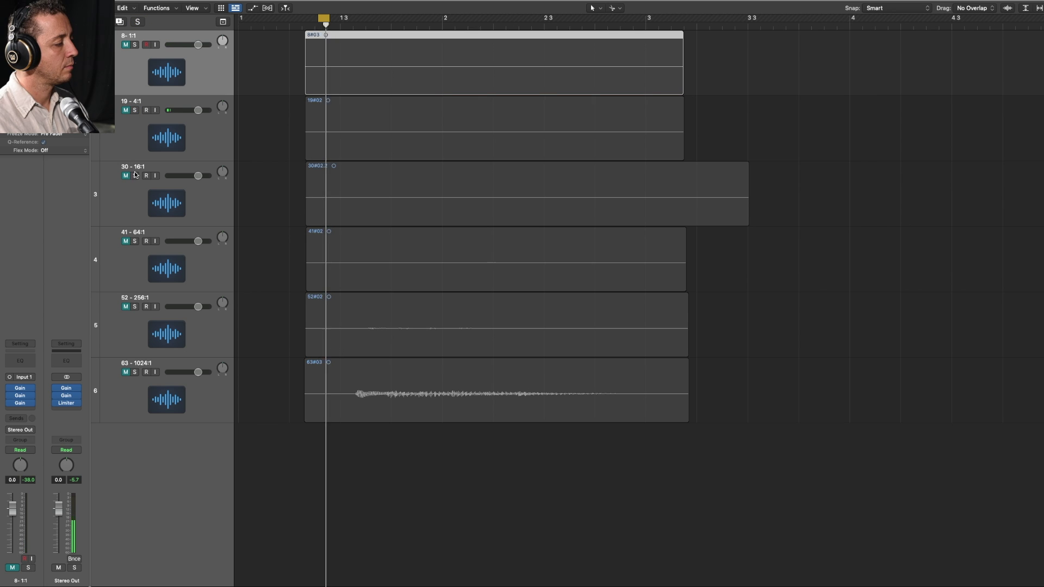
Step: Audition the same short cycle on the 30 - 16:1, 41 - 64:1 and 52 - 256:1 tracks, soloing one at a time
{"action": "left_click", "coordinate": [135, 176]}
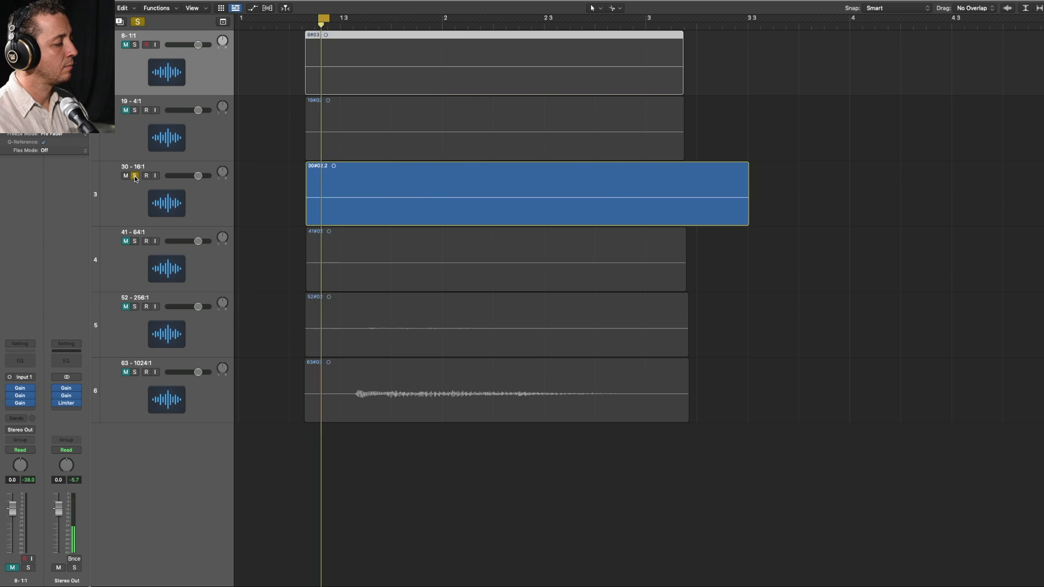
{"action": "left_click", "coordinate": [135, 176]}
{"action": "left_click", "coordinate": [135, 240]}
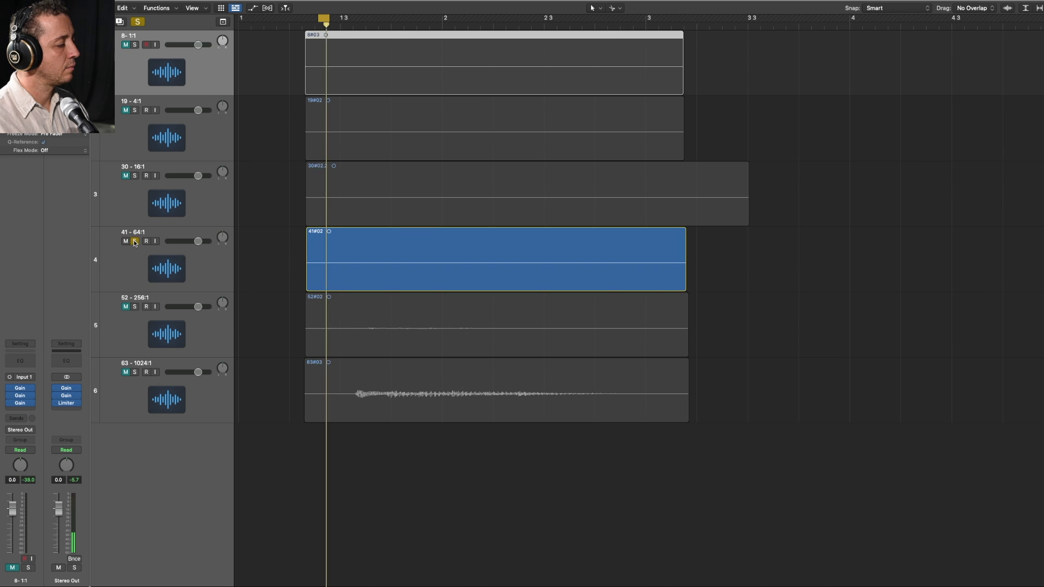
{"action": "left_click", "coordinate": [135, 241]}
{"action": "left_click", "coordinate": [135, 307]}
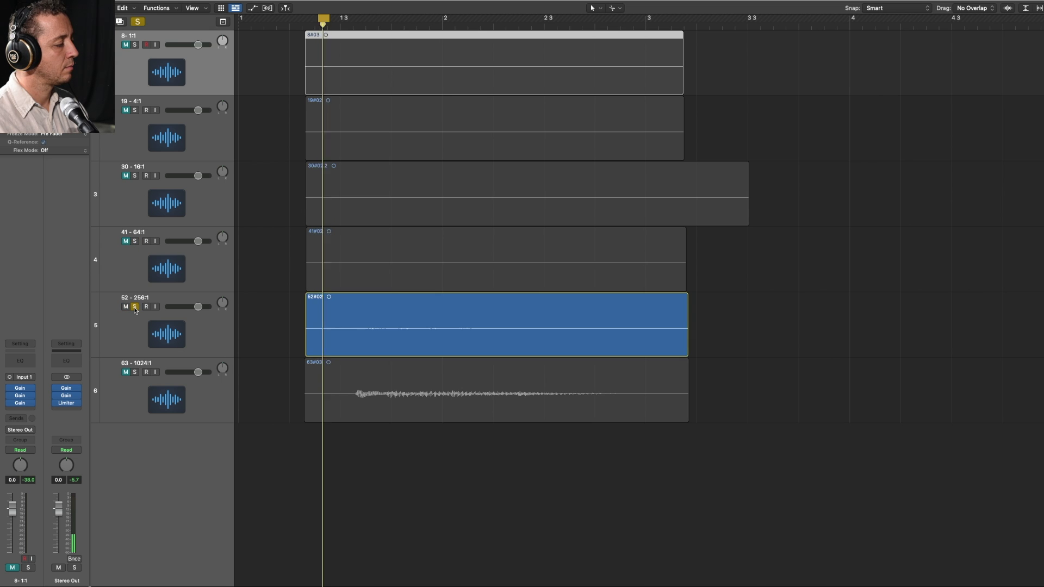
{"action": "left_click", "coordinate": [134, 306]}
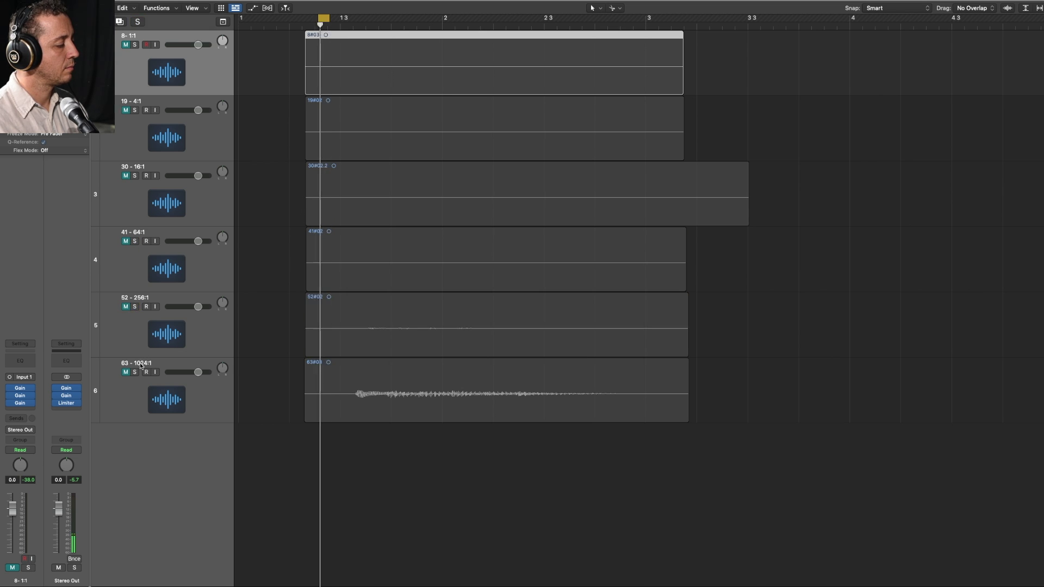
Step: Alternate solo between 63 - 1024:1 and 52 - 256:1 in the short cycle to compare them, ending on 63 - 1024:1
{"action": "left_click", "coordinate": [135, 372]}
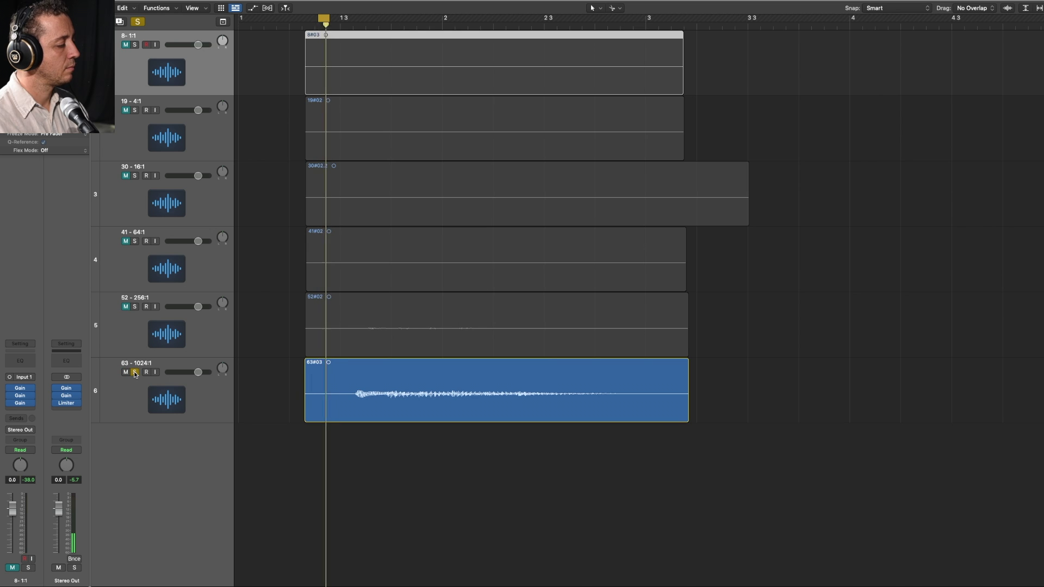
{"action": "left_click", "coordinate": [135, 372]}
{"action": "left_click", "coordinate": [135, 306]}
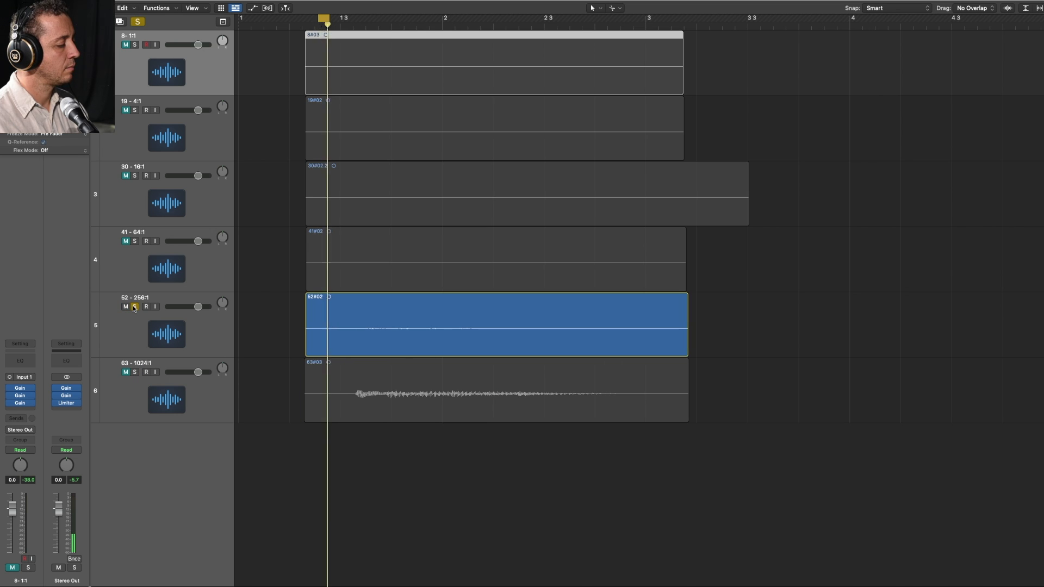
{"action": "left_click", "coordinate": [135, 307]}
{"action": "left_click", "coordinate": [135, 372]}
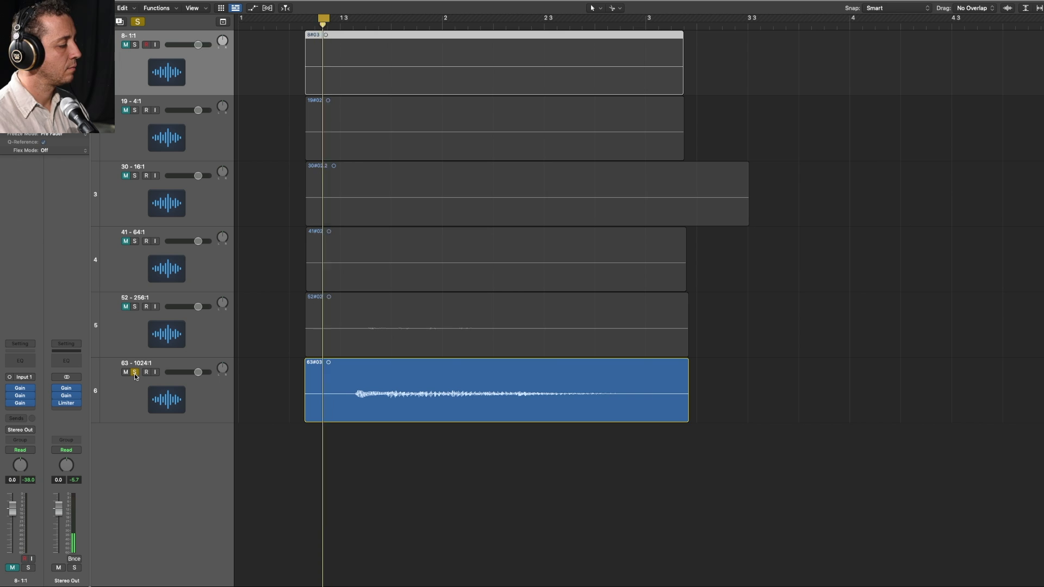
Step: Compare the 52 - 256:1 and 63 - 1024:1 tracks once more in alternating solo, ending with no track soloed
{"action": "left_click", "coordinate": [135, 372]}
{"action": "left_click", "coordinate": [134, 306]}
{"action": "left_click", "coordinate": [135, 307]}
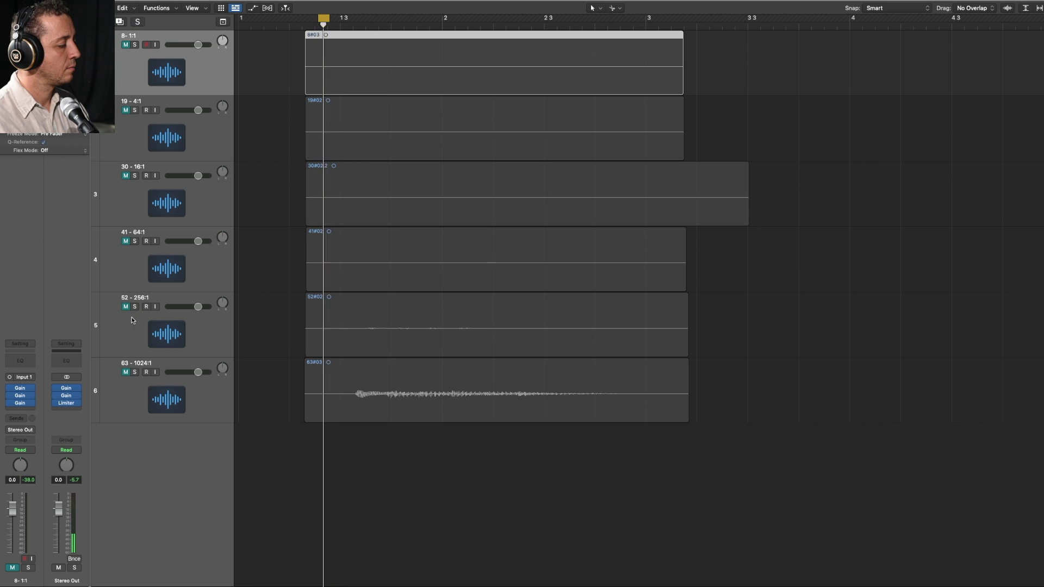
{"action": "left_click", "coordinate": [135, 371]}
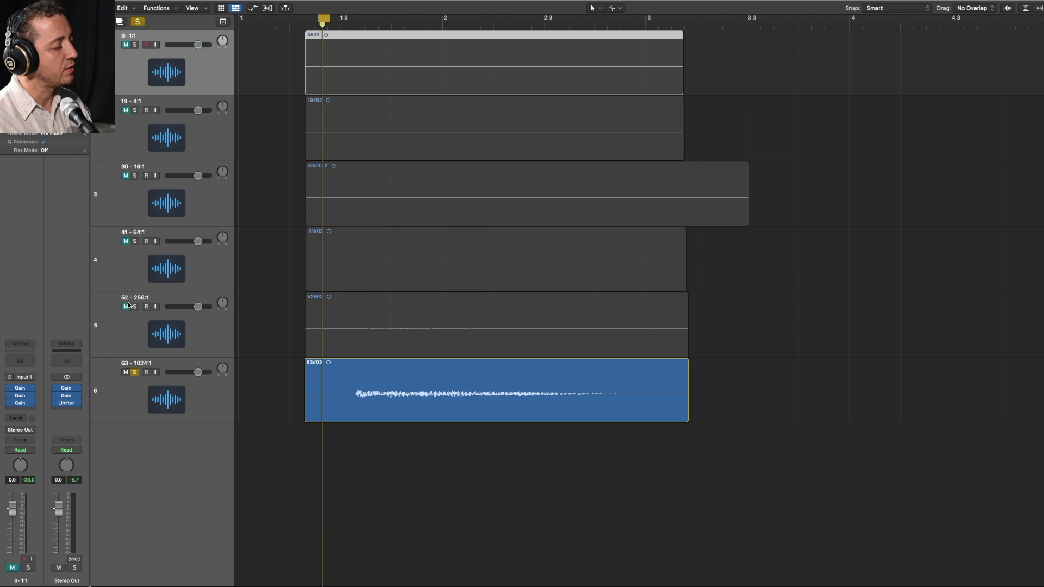
{"action": "left_click", "coordinate": [135, 371]}
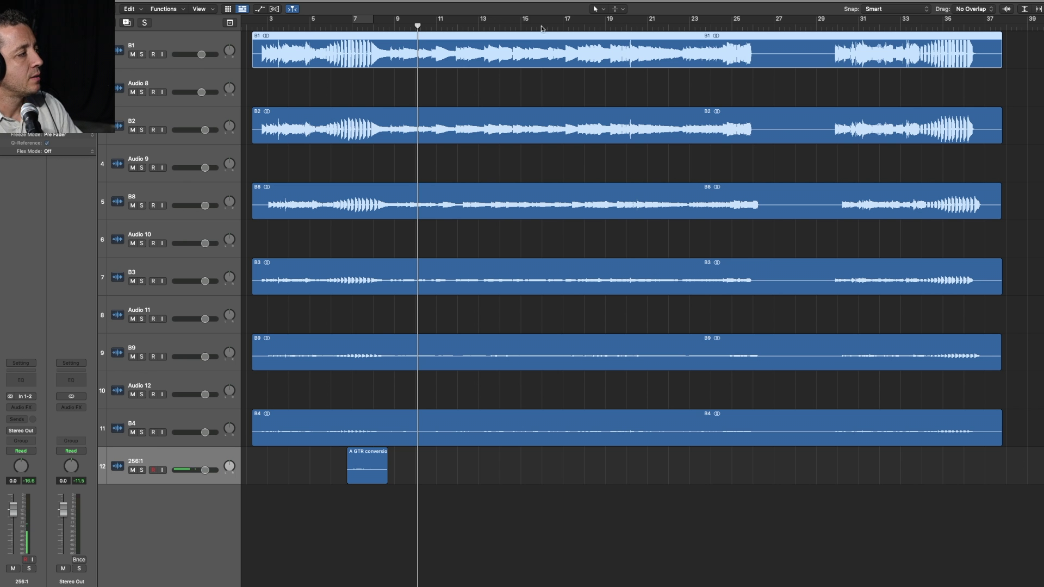
Step: Solo the B1, B2 and B8 tracks one at a time to compare their recordings, ending on B8
{"action": "left_click", "coordinate": [142, 55]}
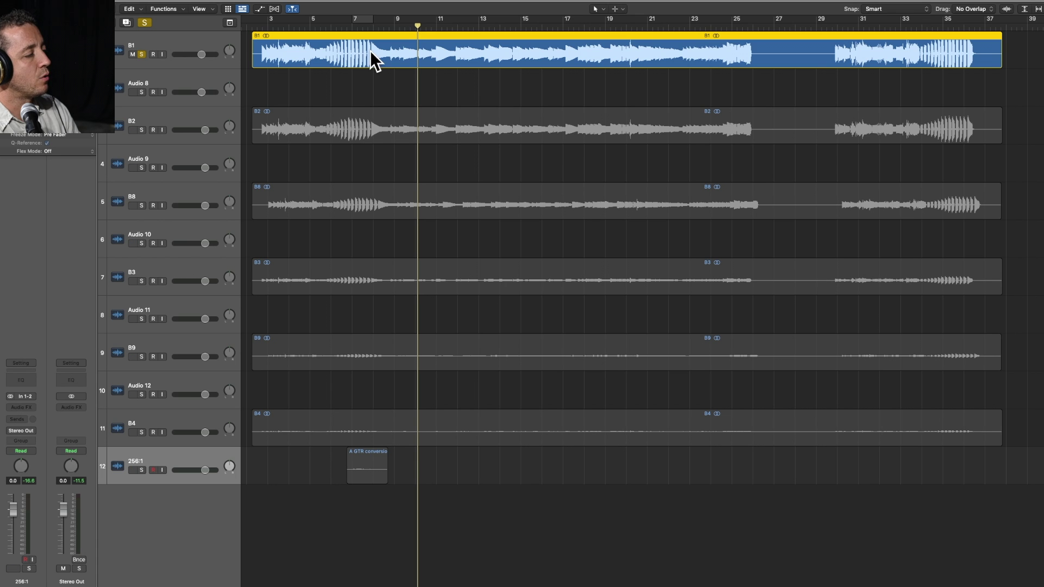
{"action": "key", "text": "super+a"}
{"action": "left_click", "coordinate": [141, 55]}
{"action": "left_click", "coordinate": [142, 130]}
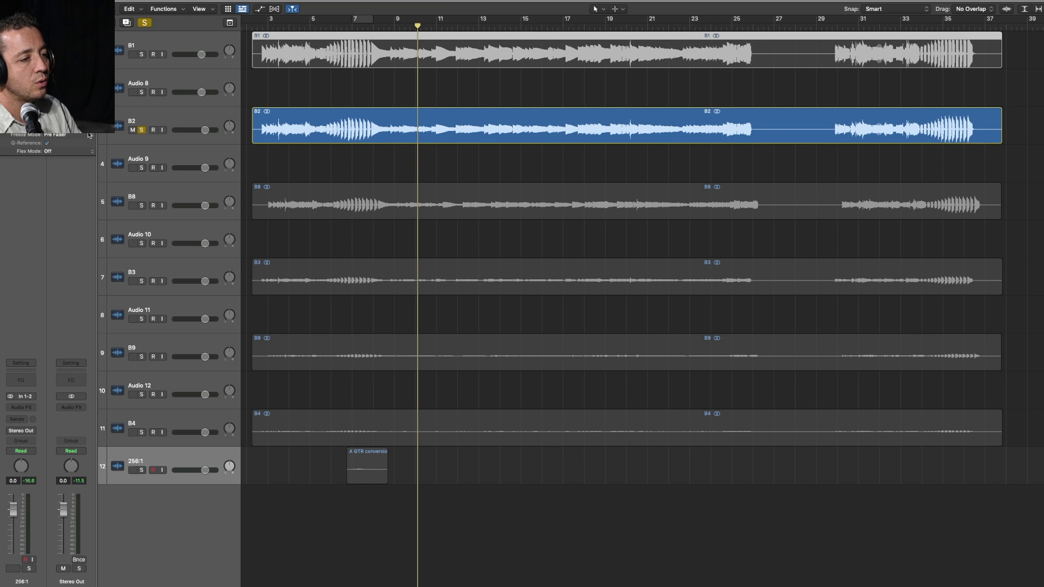
{"action": "left_click", "coordinate": [141, 130]}
{"action": "left_click", "coordinate": [141, 206]}
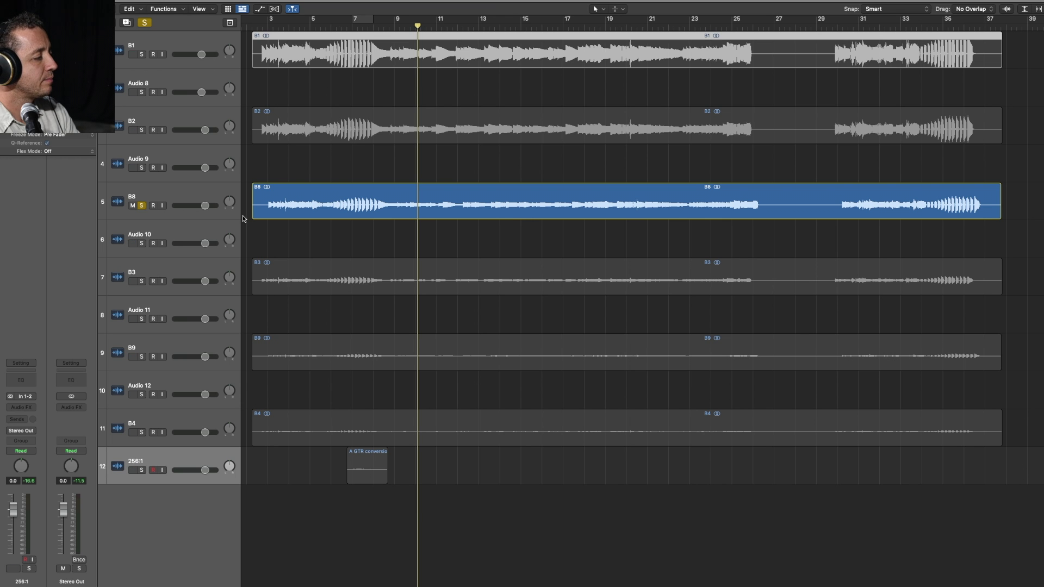
Step: Move the solo from B8 through B3, B9 and B4 in turn, and clear it after B4
{"action": "left_click", "coordinate": [142, 205]}
{"action": "left_click", "coordinate": [141, 281]}
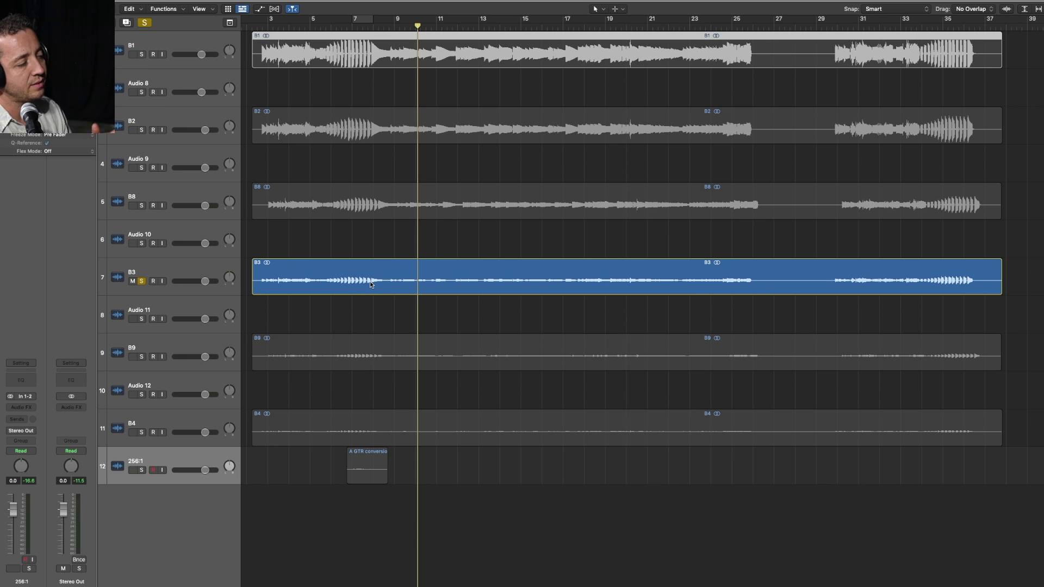
{"action": "key", "text": "super+a"}
{"action": "left_click", "coordinate": [363, 359]}
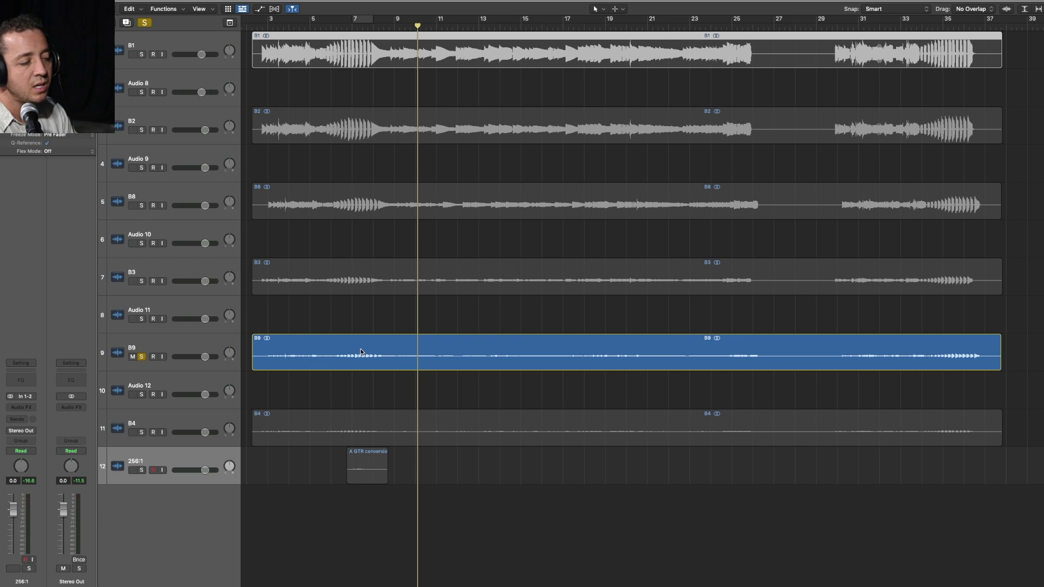
{"action": "left_click", "coordinate": [141, 358]}
{"action": "left_click", "coordinate": [142, 432]}
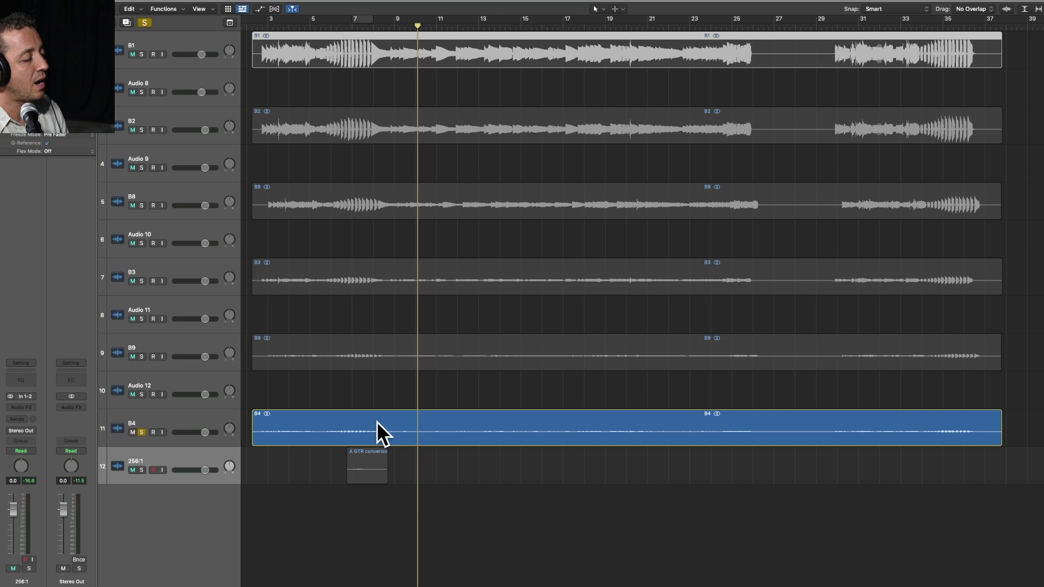
{"action": "key", "text": "super+a"}
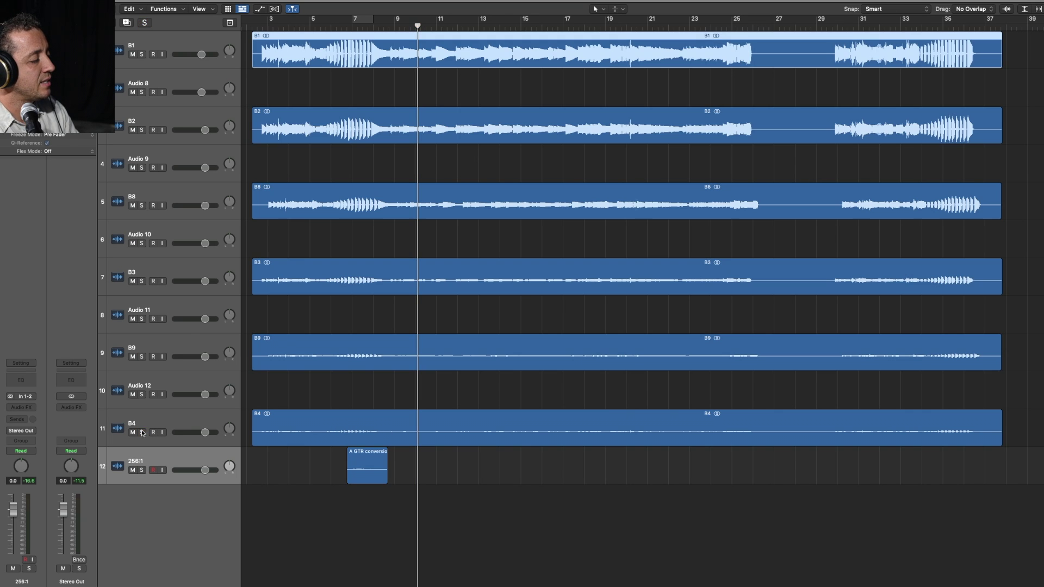
Step: Solo B9 and the 256:1 track separately to compare their levels, and clear the solo after each
{"action": "left_click", "coordinate": [141, 357], "text": "alt"}
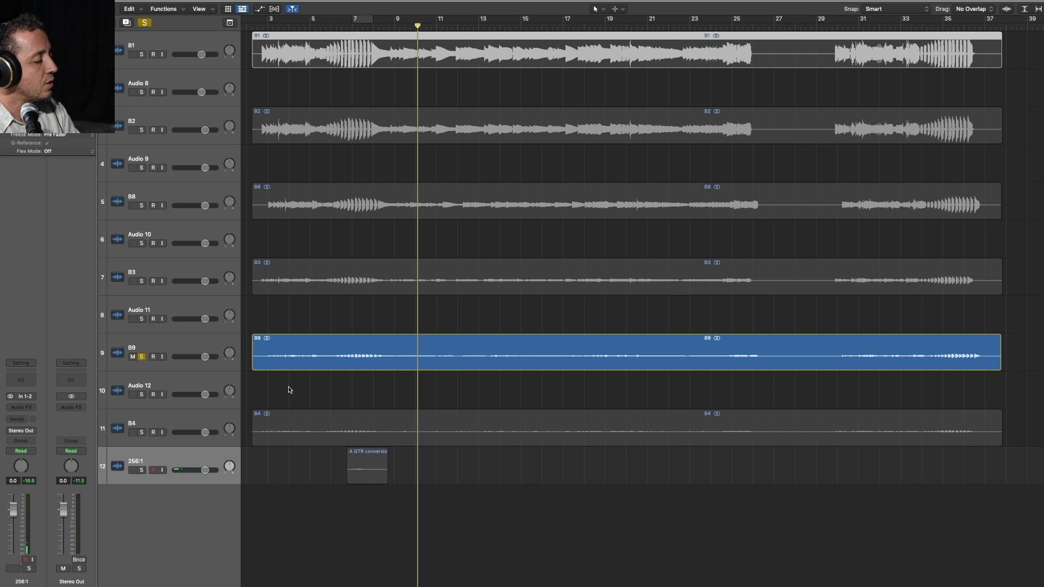
{"action": "left_click", "coordinate": [141, 356]}
{"action": "key", "text": "super+a"}
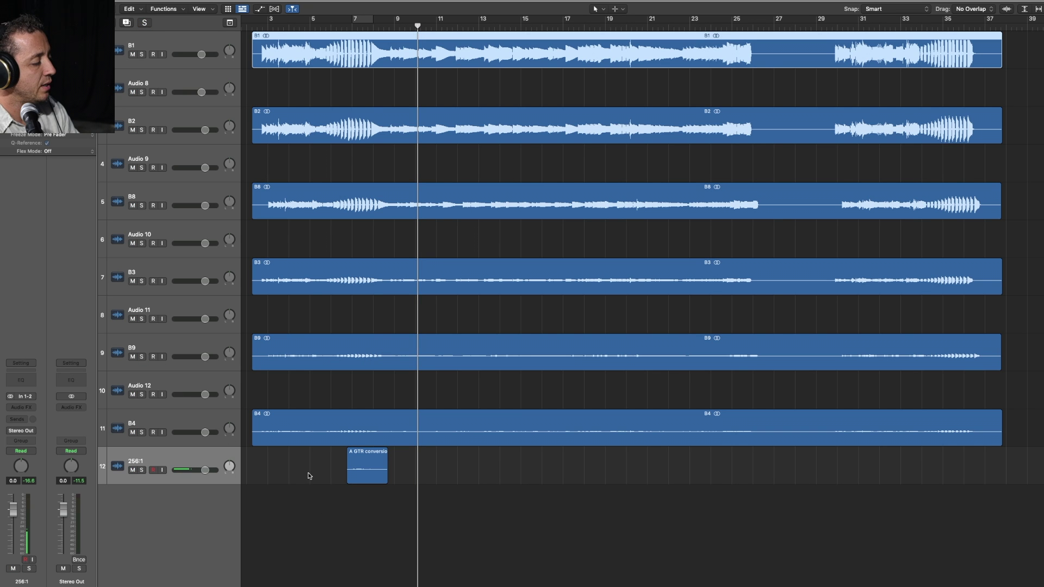
{"action": "left_click", "coordinate": [141, 470]}
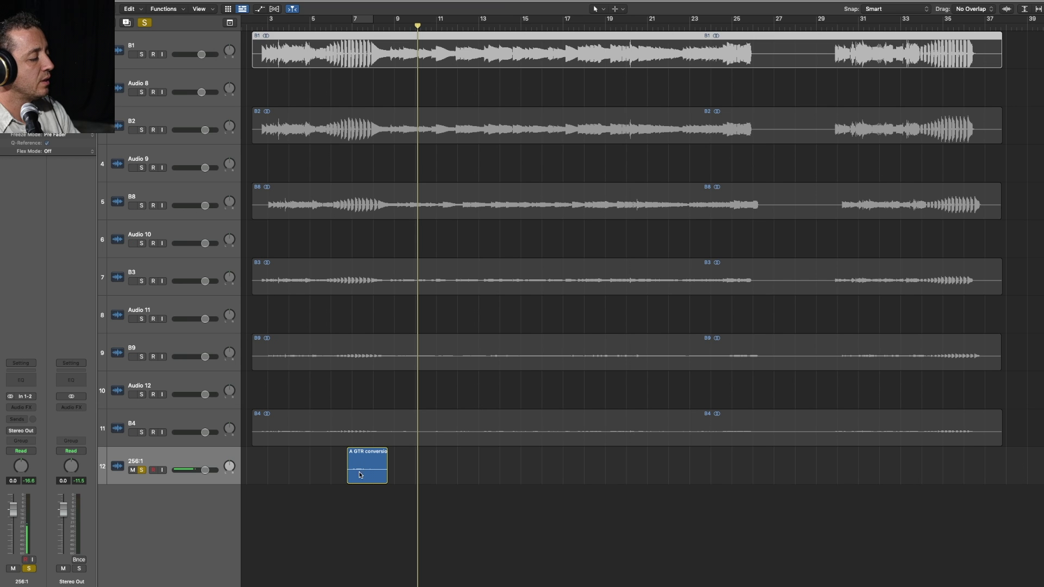
{"action": "left_click", "coordinate": [141, 470]}
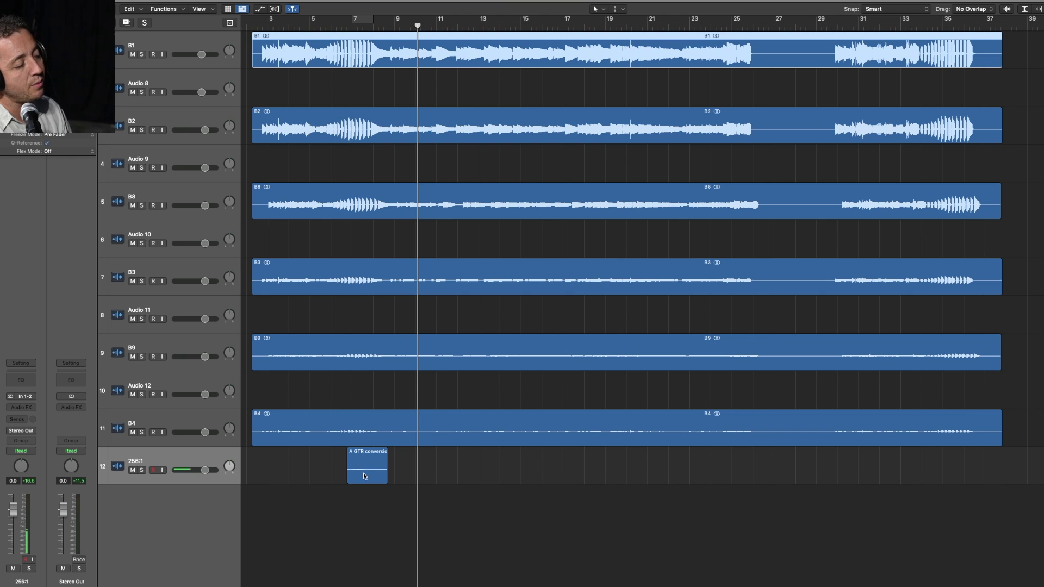
{"action": "left_click_drag", "start_coordinate": [364, 476], "coordinate": [370, 468]}
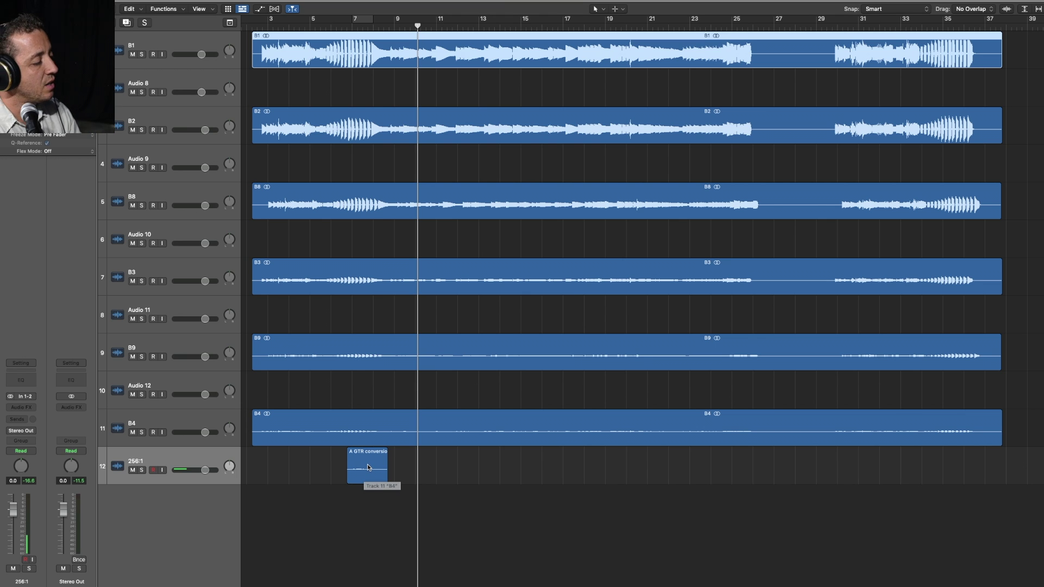
Step: Solo B9, add B8 and B2 to the solo, and leave only B2 soloed
{"action": "left_click", "coordinate": [141, 357]}
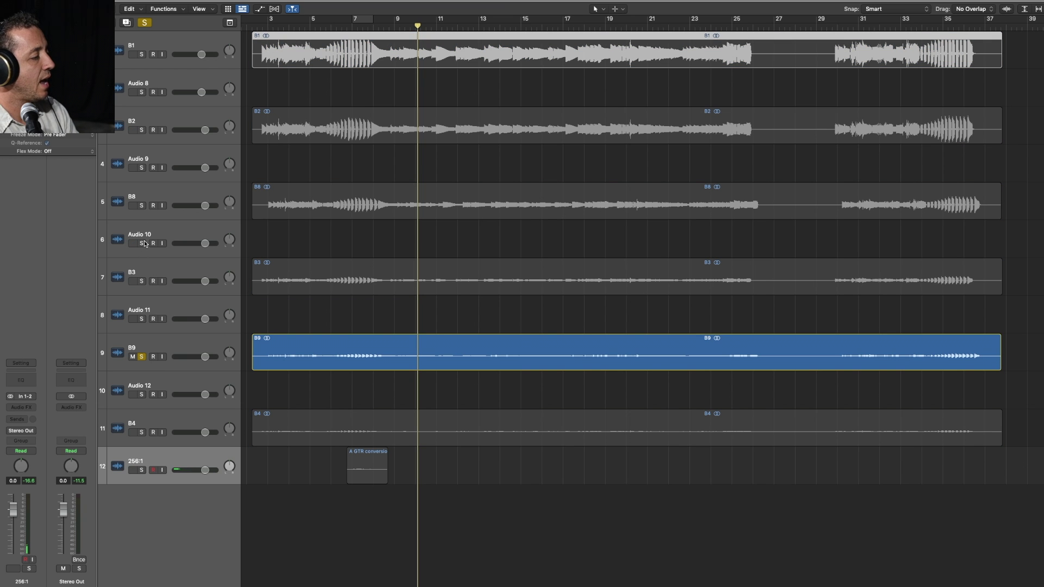
{"action": "left_click", "coordinate": [142, 206]}
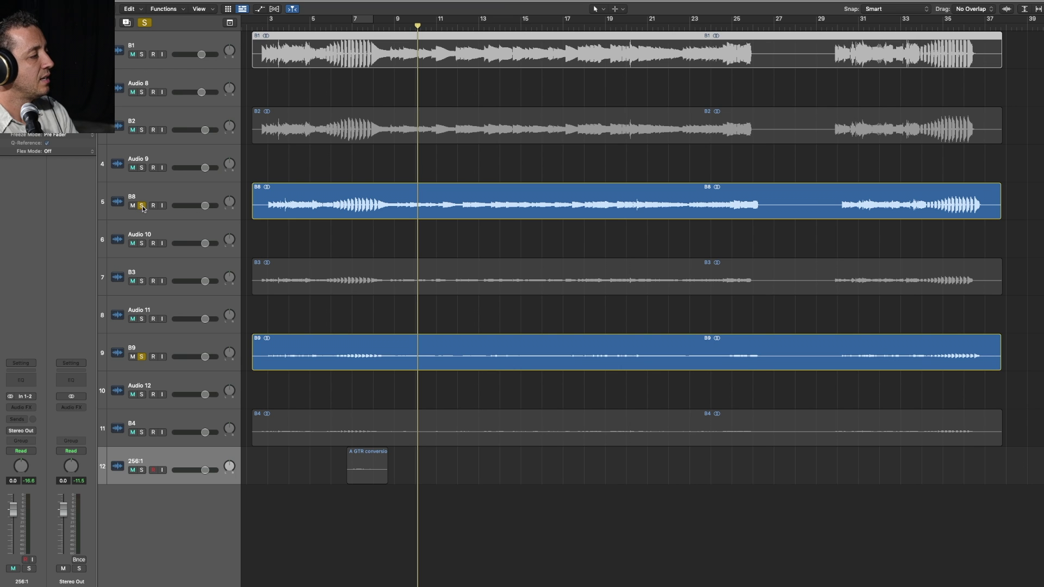
{"action": "left_click", "coordinate": [142, 130]}
{"action": "left_click", "coordinate": [141, 206]}
{"action": "left_click", "coordinate": [141, 357]}
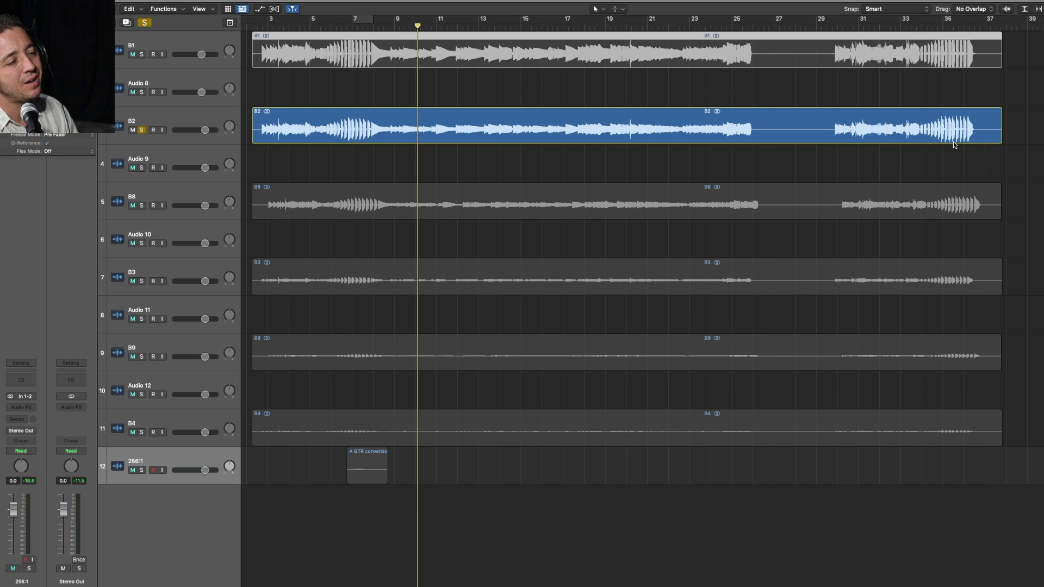
Step: Add B9 to the solo, turn B2's solo off, and solo B2 again alongside B9
{"action": "scroll", "coordinate": [956, 143], "scroll_direction": "right", "scroll_amount": 1}
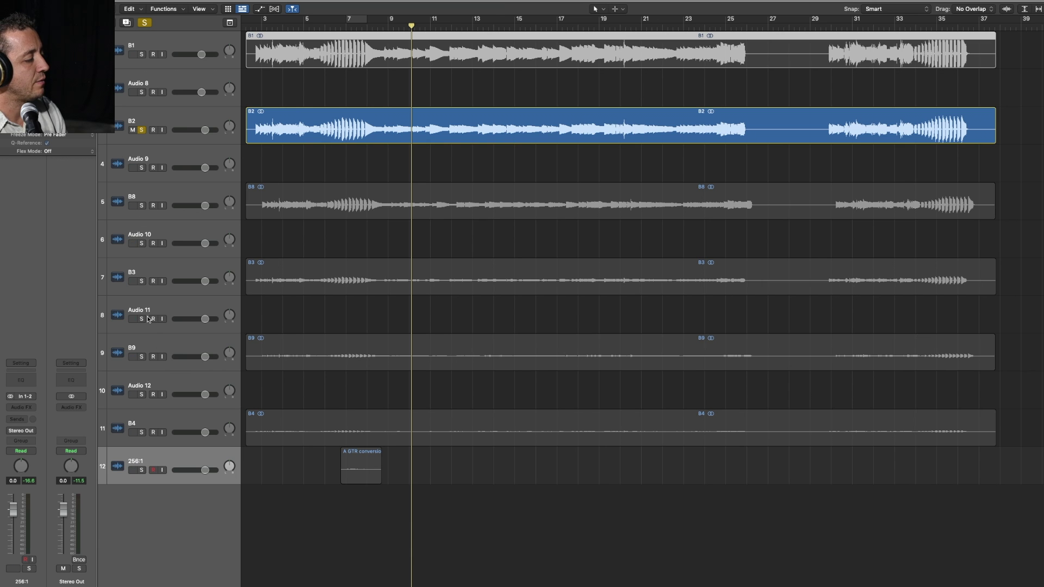
{"action": "left_click", "coordinate": [142, 357]}
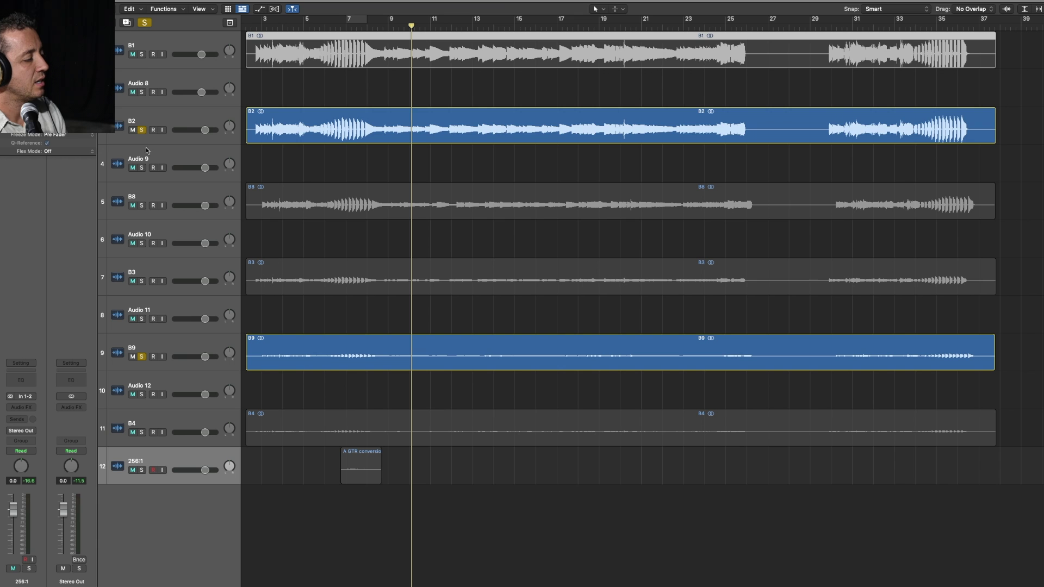
{"action": "left_click", "coordinate": [141, 131]}
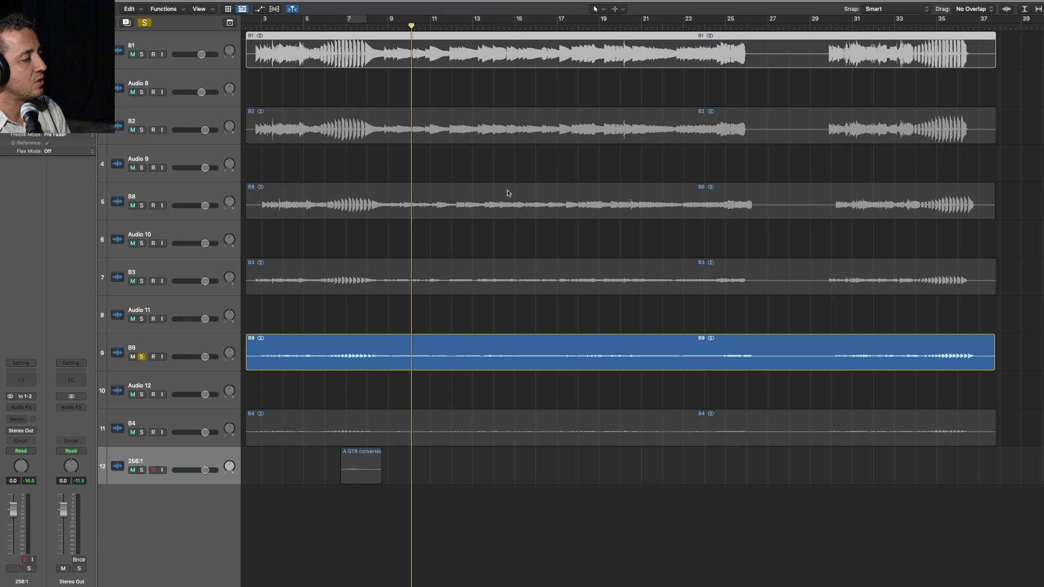
{"action": "left_click", "coordinate": [142, 131]}
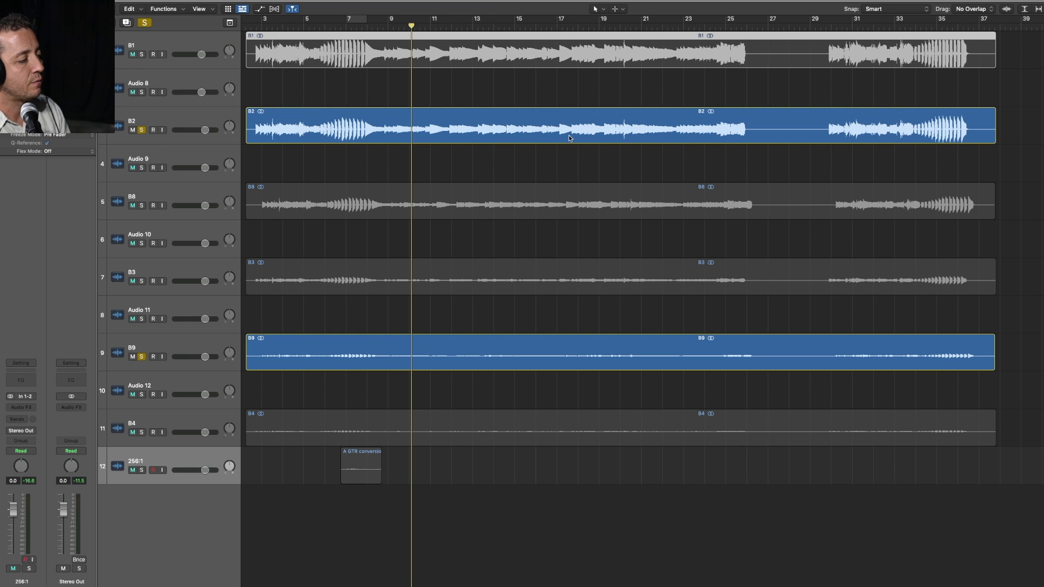